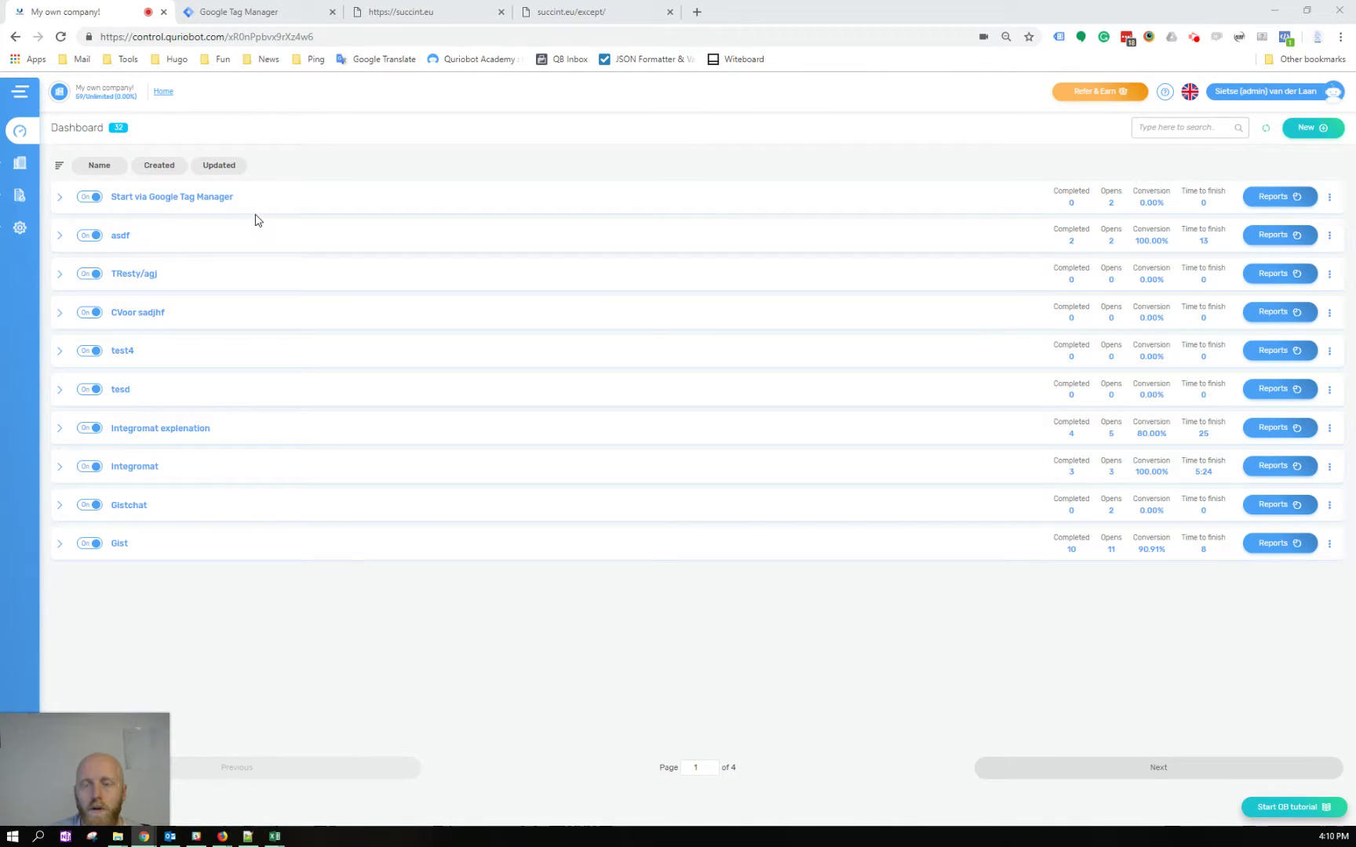
# Step: Copy the Start via Google Tag Manager bot's embed script from its Embed code tab
pyautogui.click(176, 201)
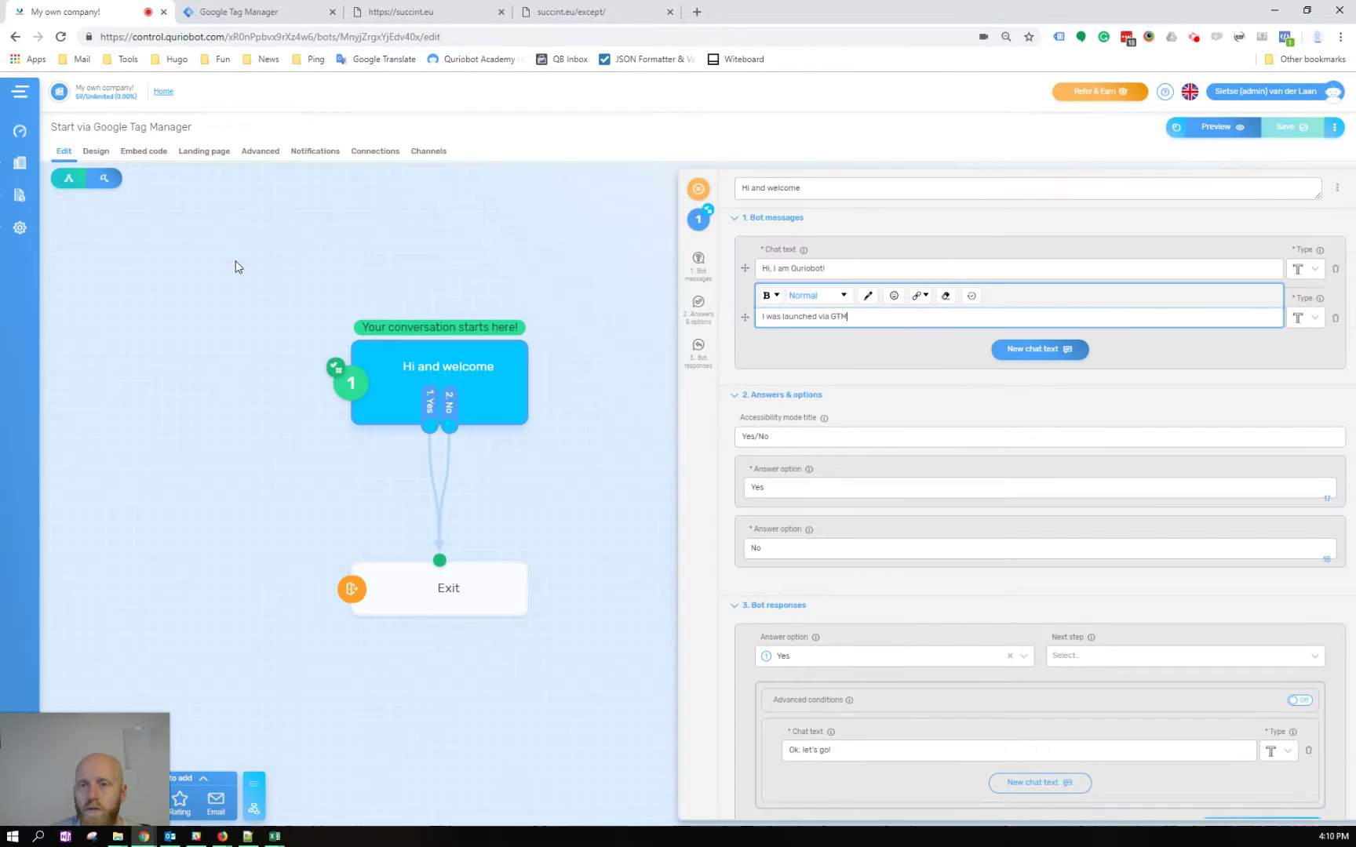
pyautogui.click(147, 156)
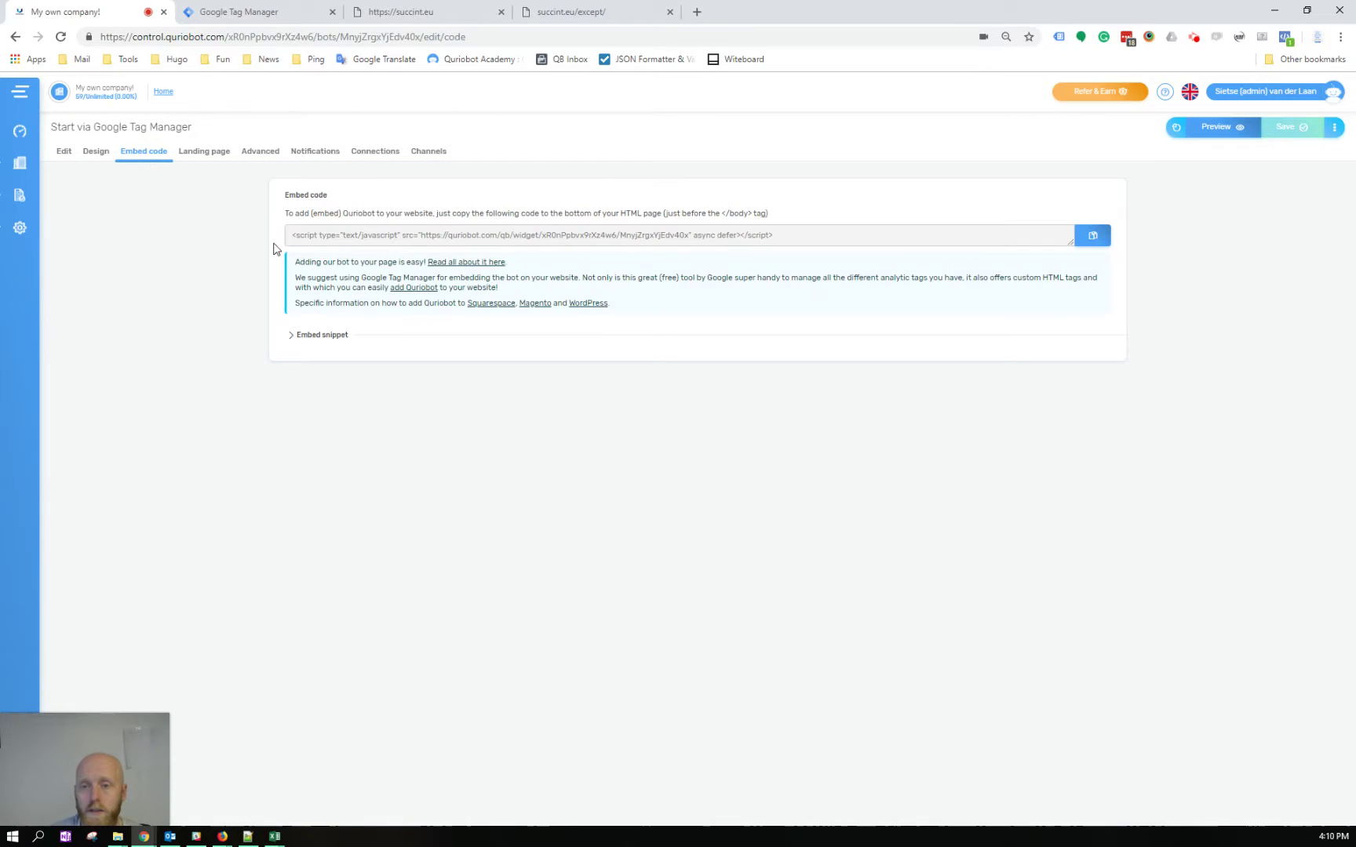
pyautogui.click(1092, 237)
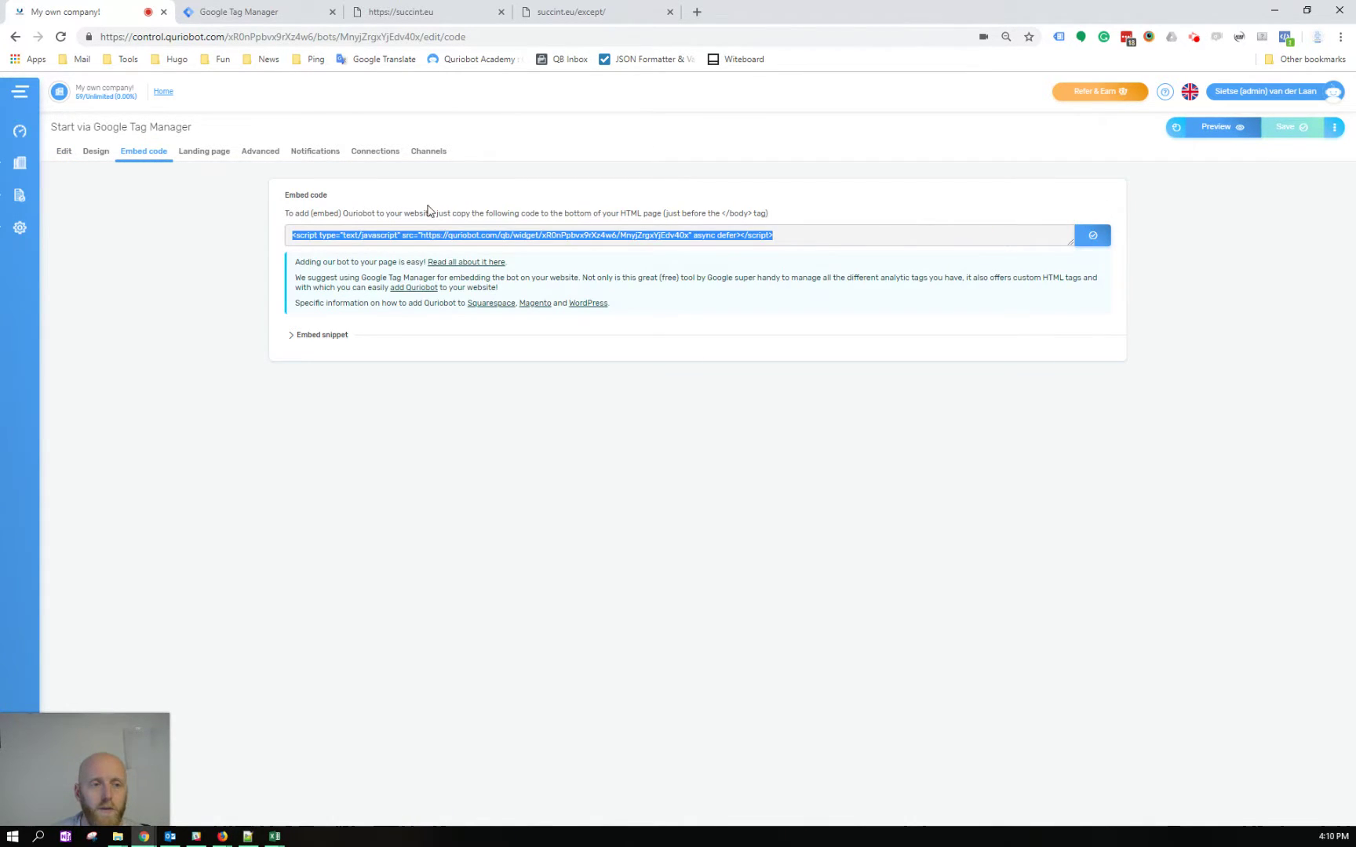
pyautogui.click(209, 12)
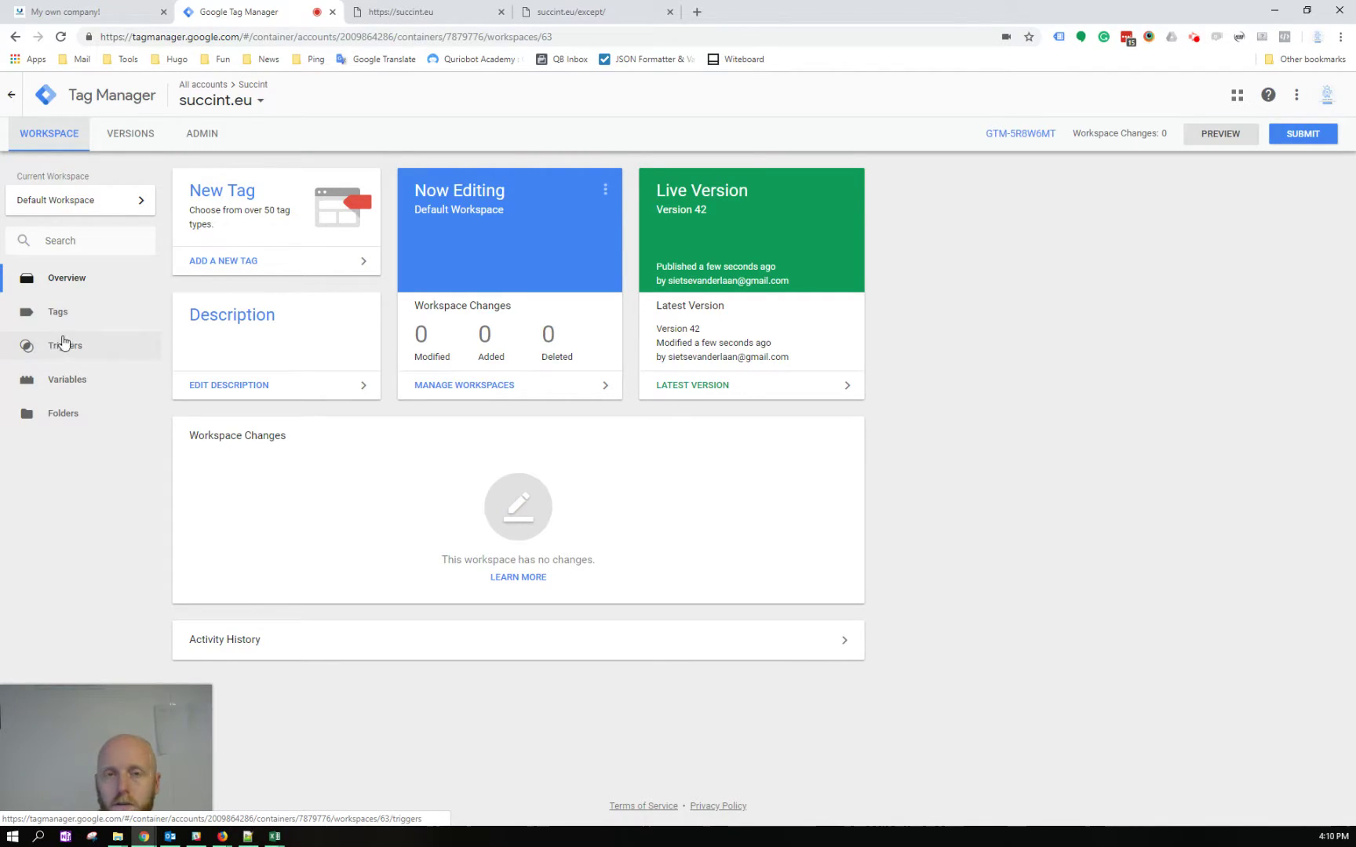
# Step: Create a new tag named QBTag of type Custom HTML holding the pasted Quriobot embed script
pyautogui.click(17, 311)
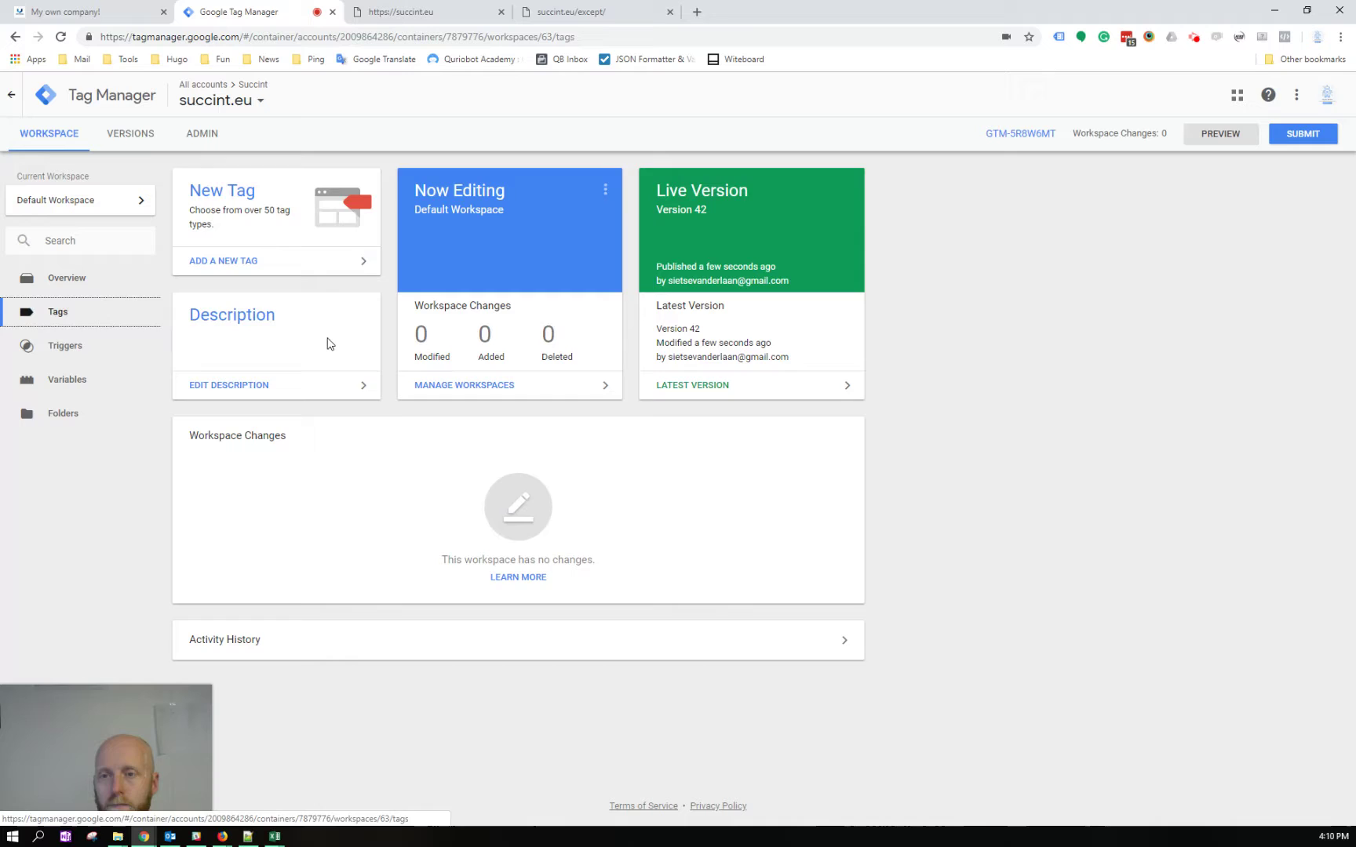
pyautogui.click(217, 222)
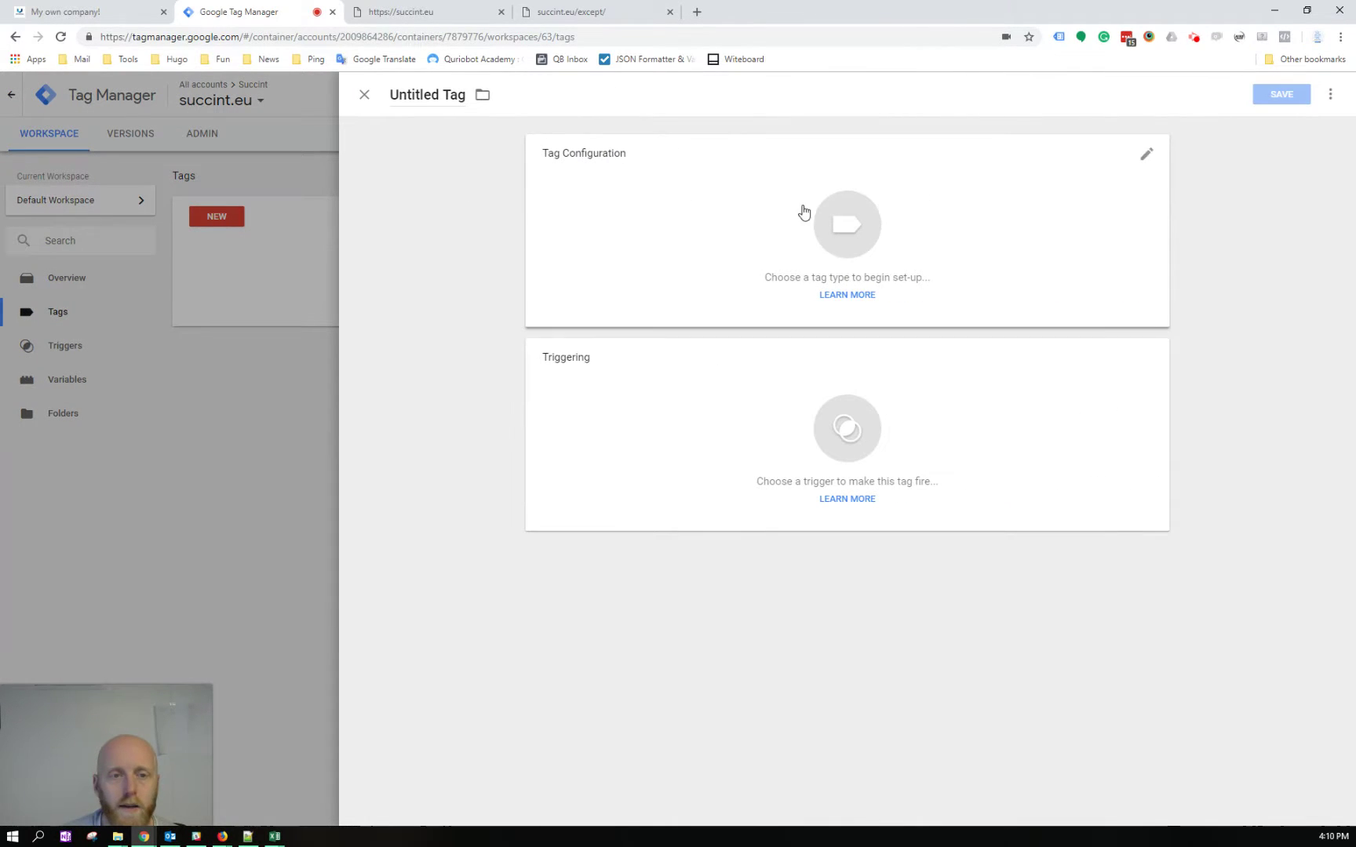
pyautogui.doubleClick(415, 95)
pyautogui.write('QB')
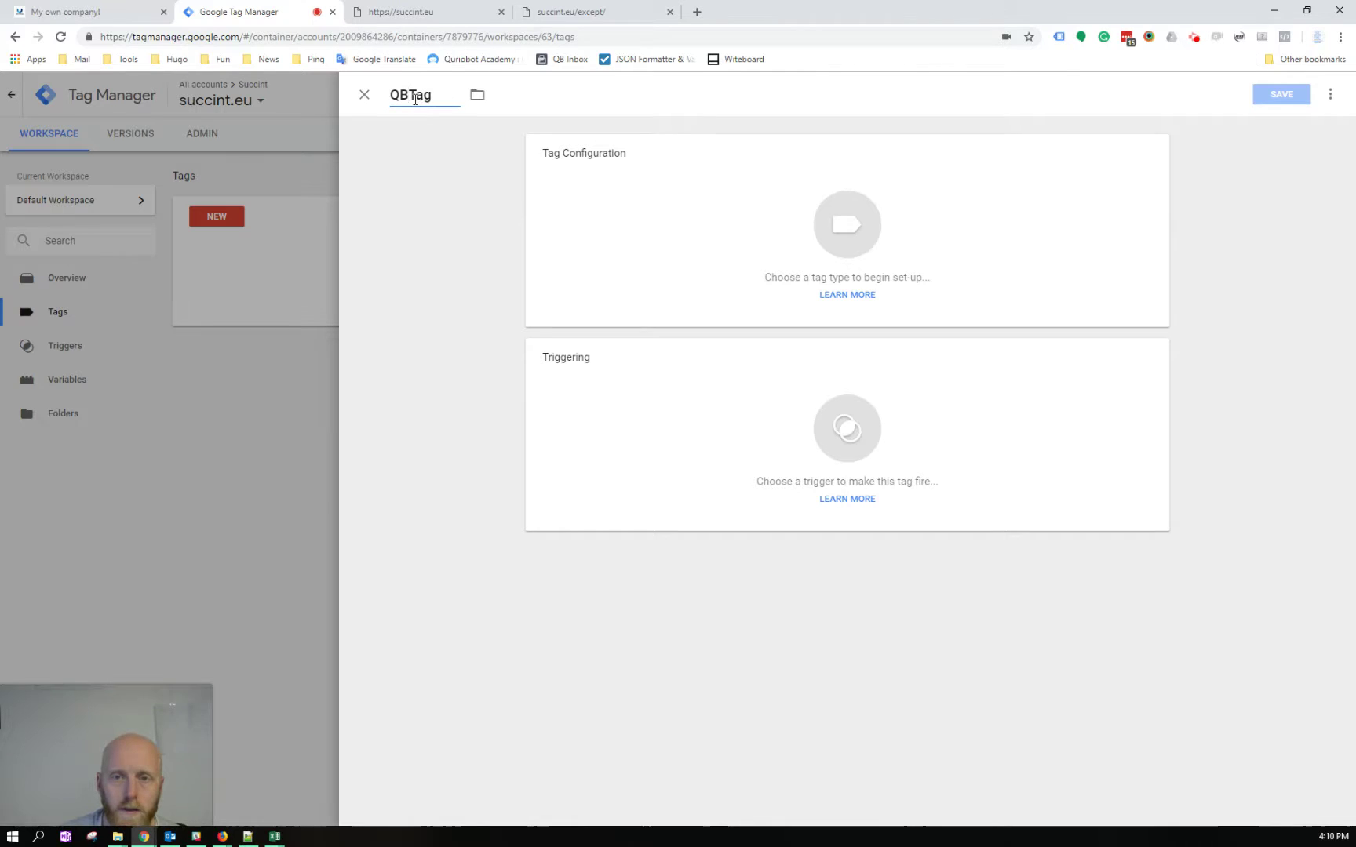
pyautogui.click(836, 215)
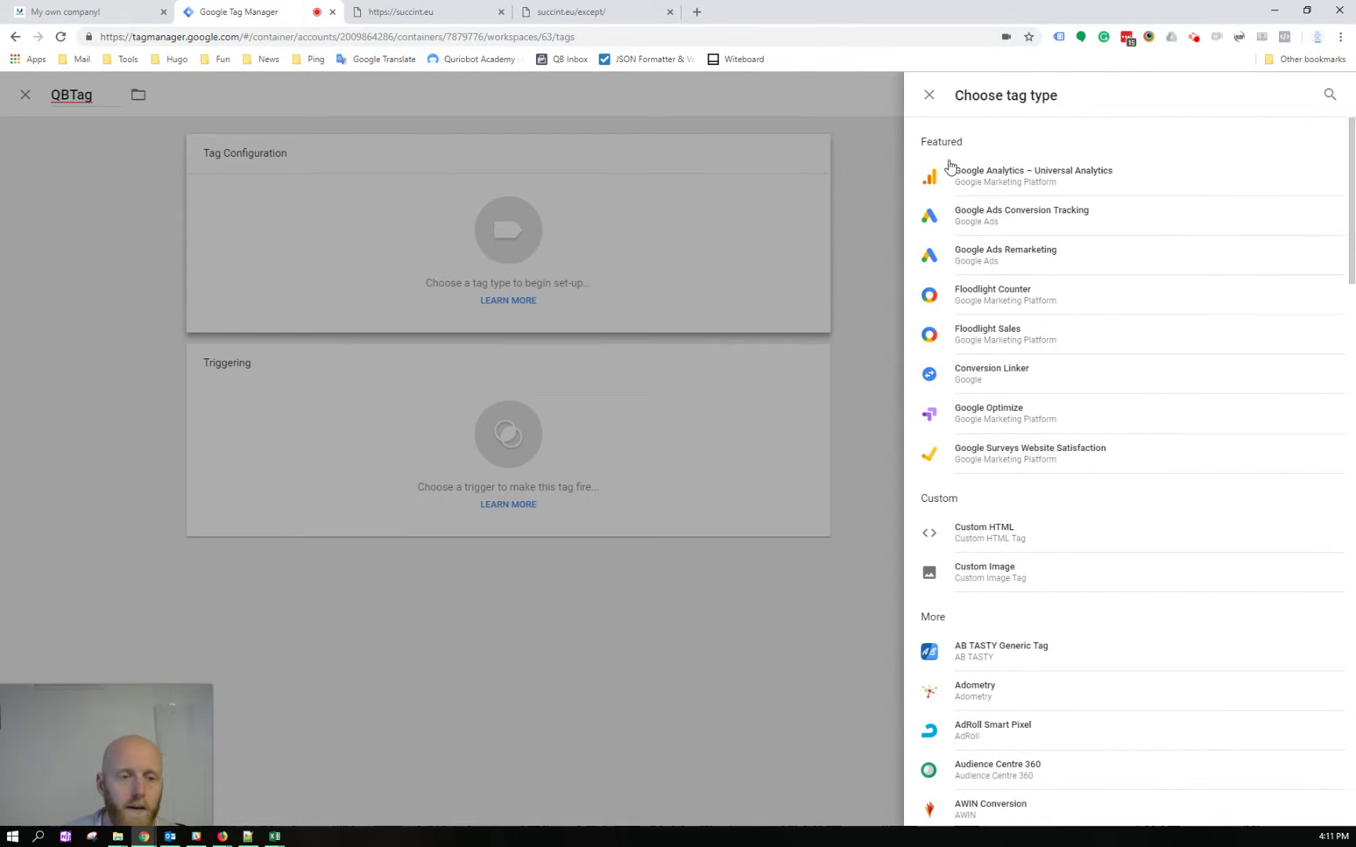
pyautogui.click(990, 534)
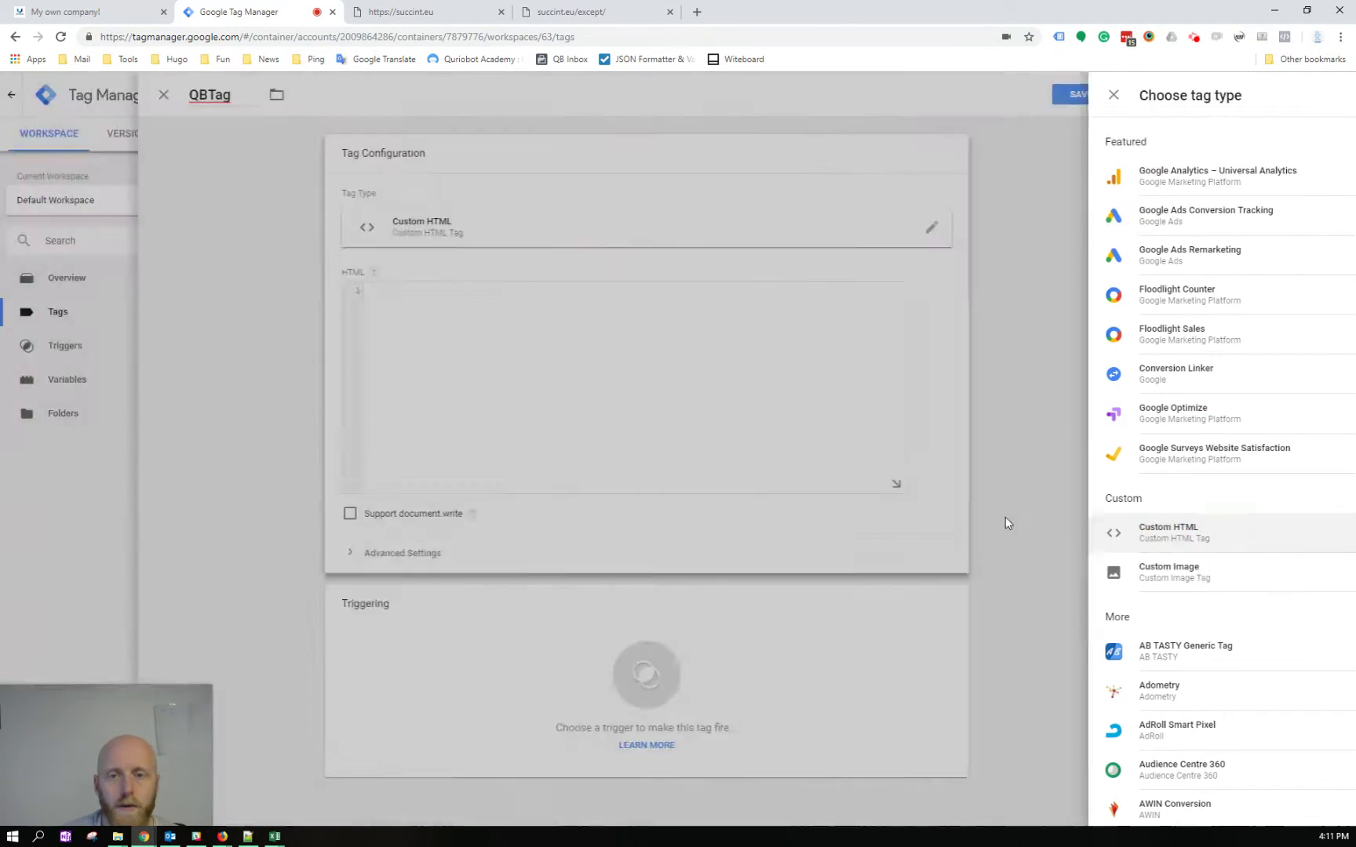
pyautogui.hotkey('ctrl', 'v')
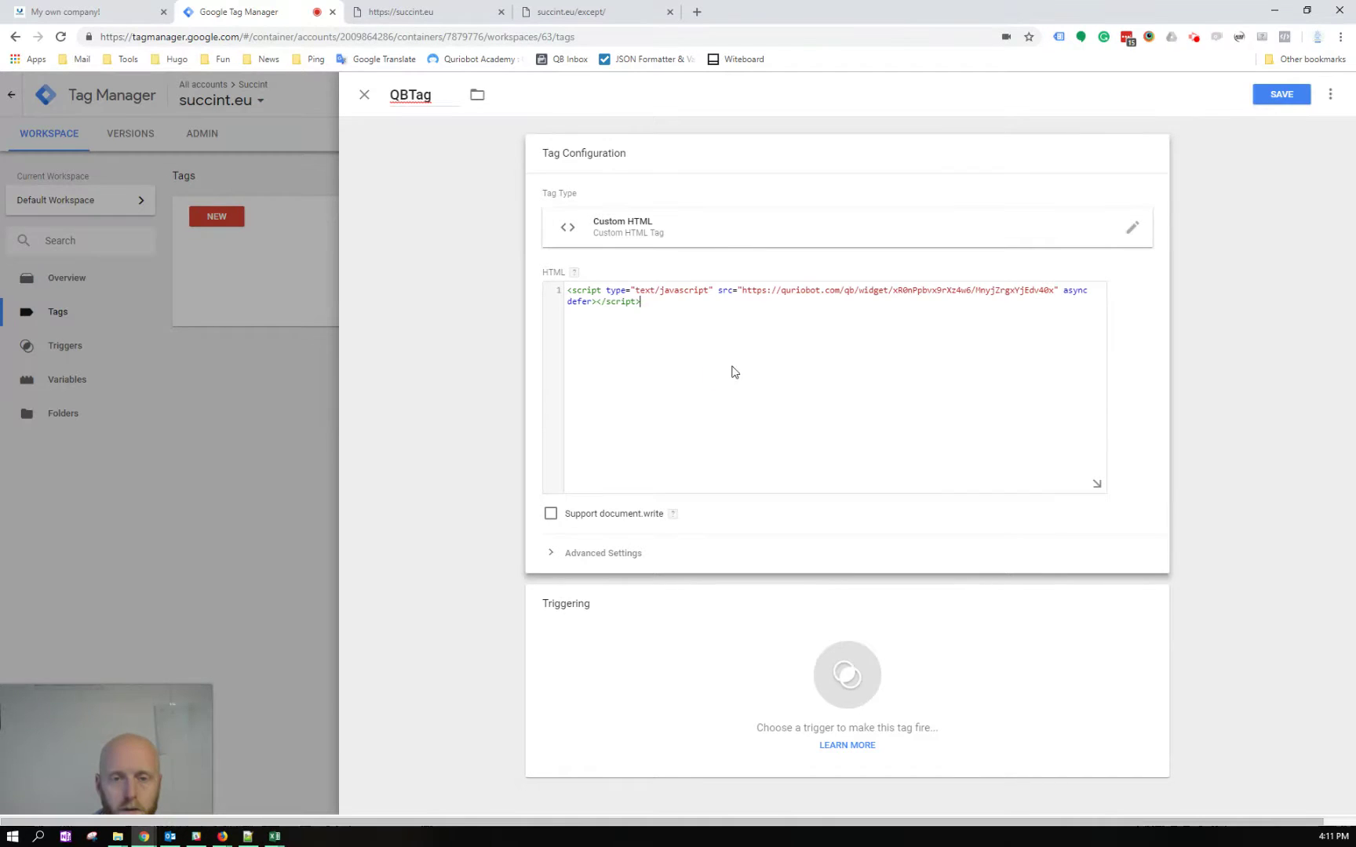
# Step: Set QBTag to fire on All Pages and save the tag
pyautogui.click(849, 677)
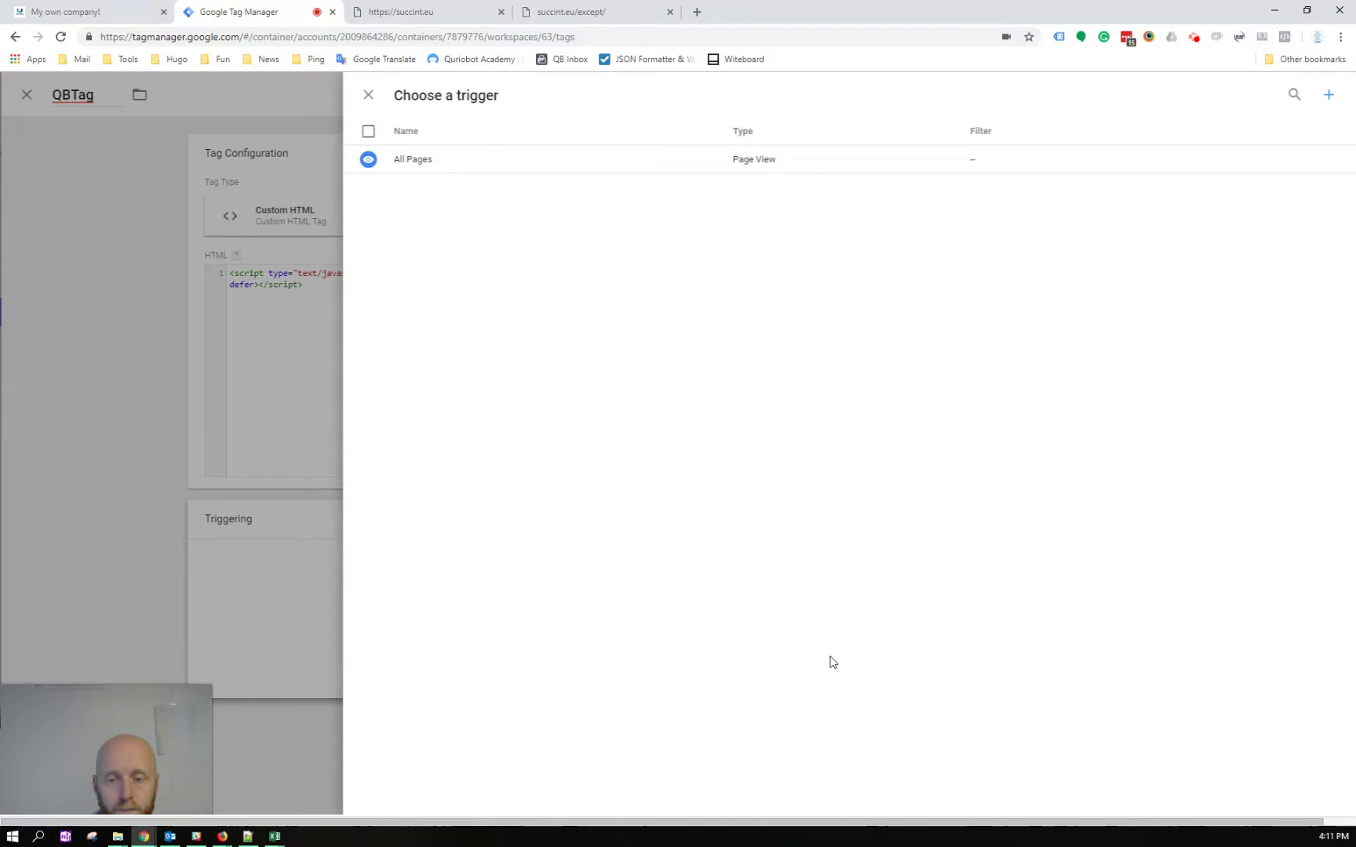
pyautogui.click(410, 160)
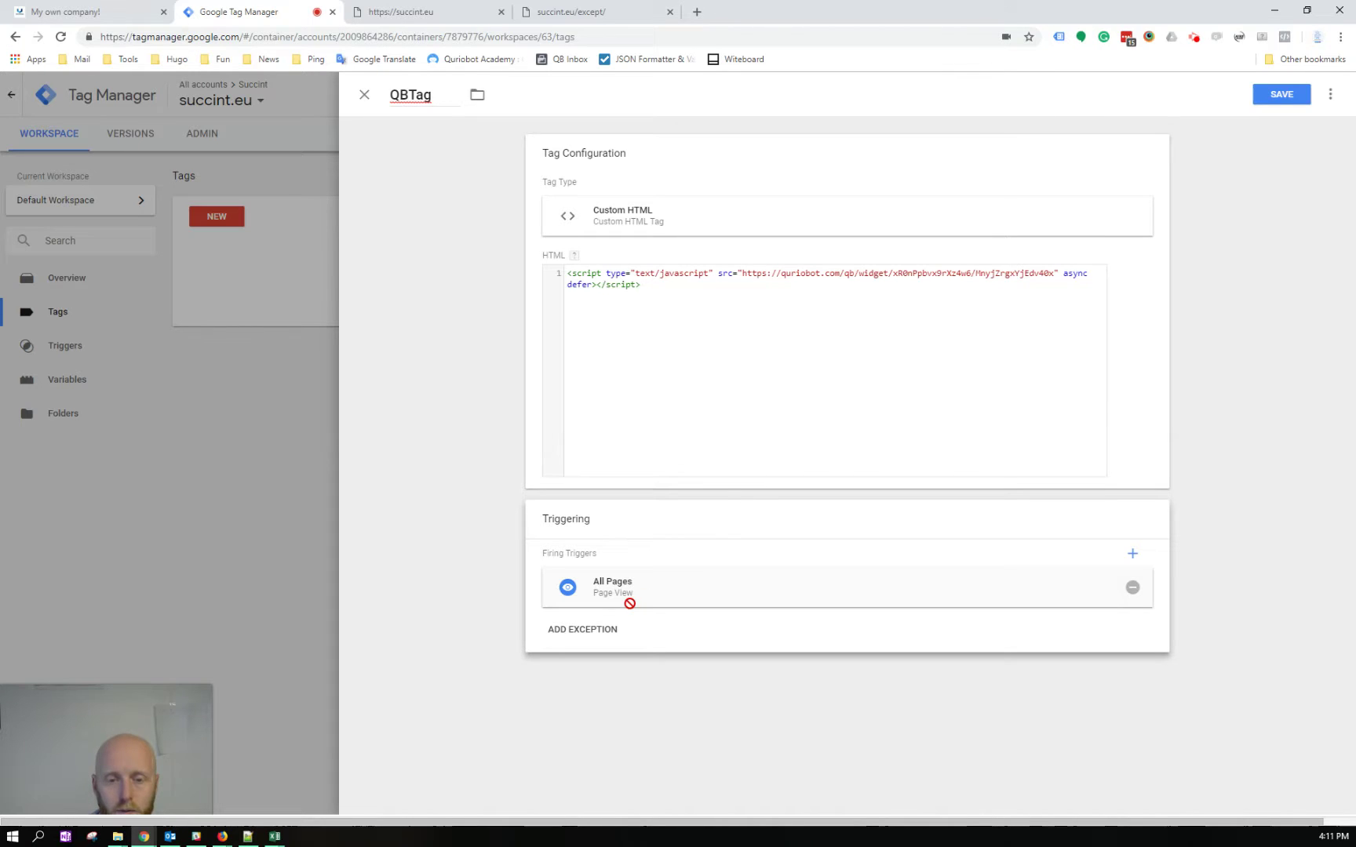
pyautogui.click(1287, 96)
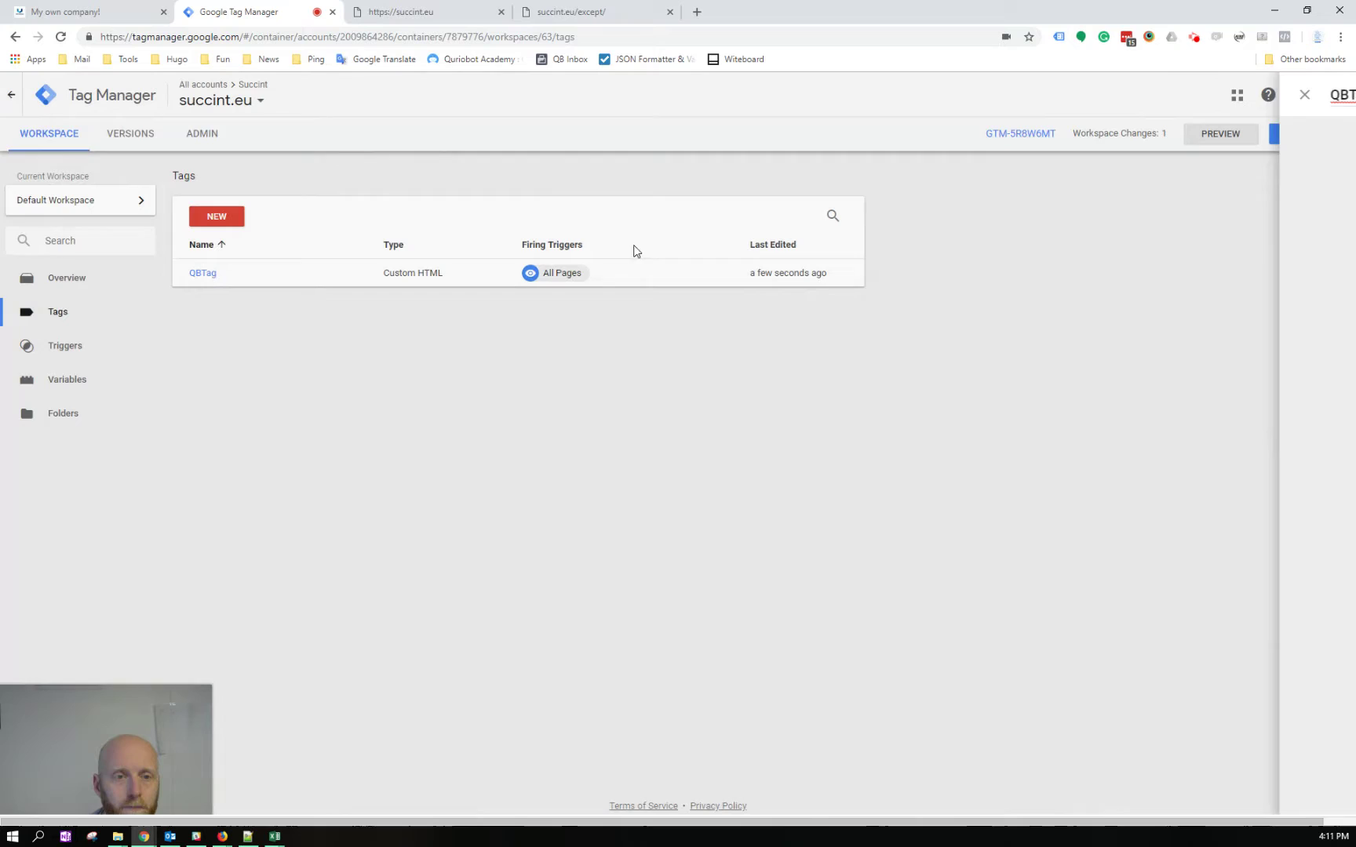
# Step: Submit and publish the workspace changes as Version 43 without a version description
pyautogui.click(1303, 134)
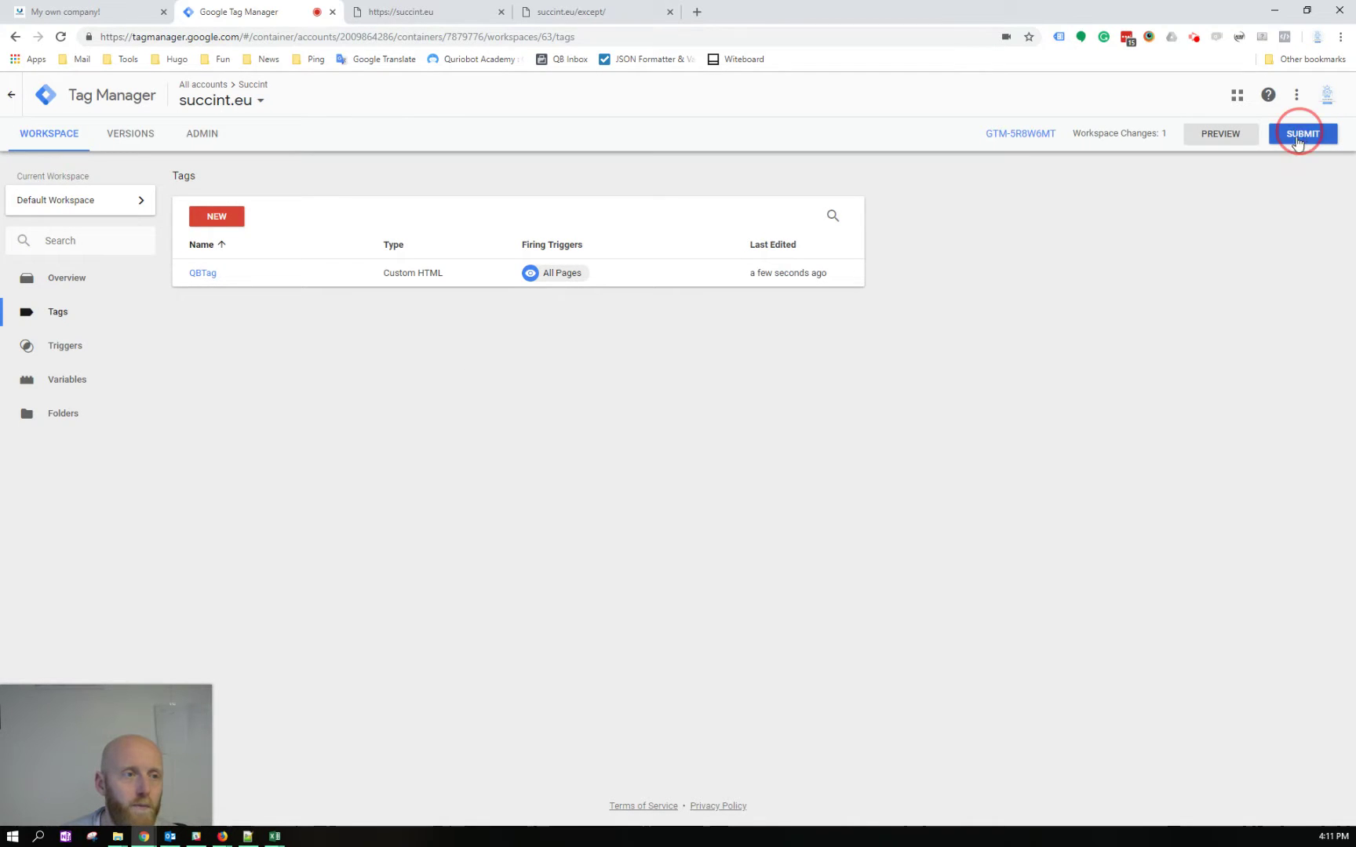
pyautogui.click(1303, 94)
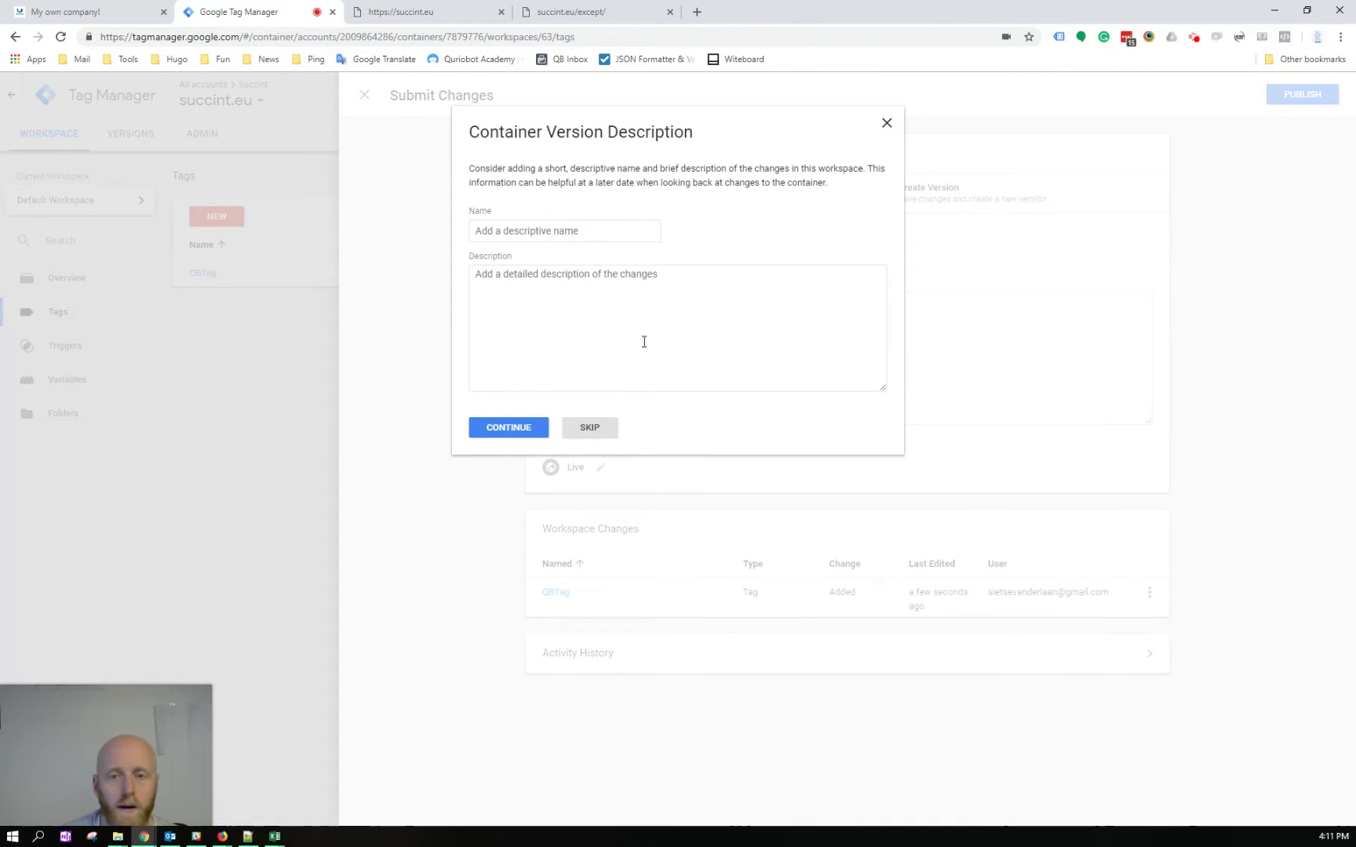
pyautogui.click(506, 430)
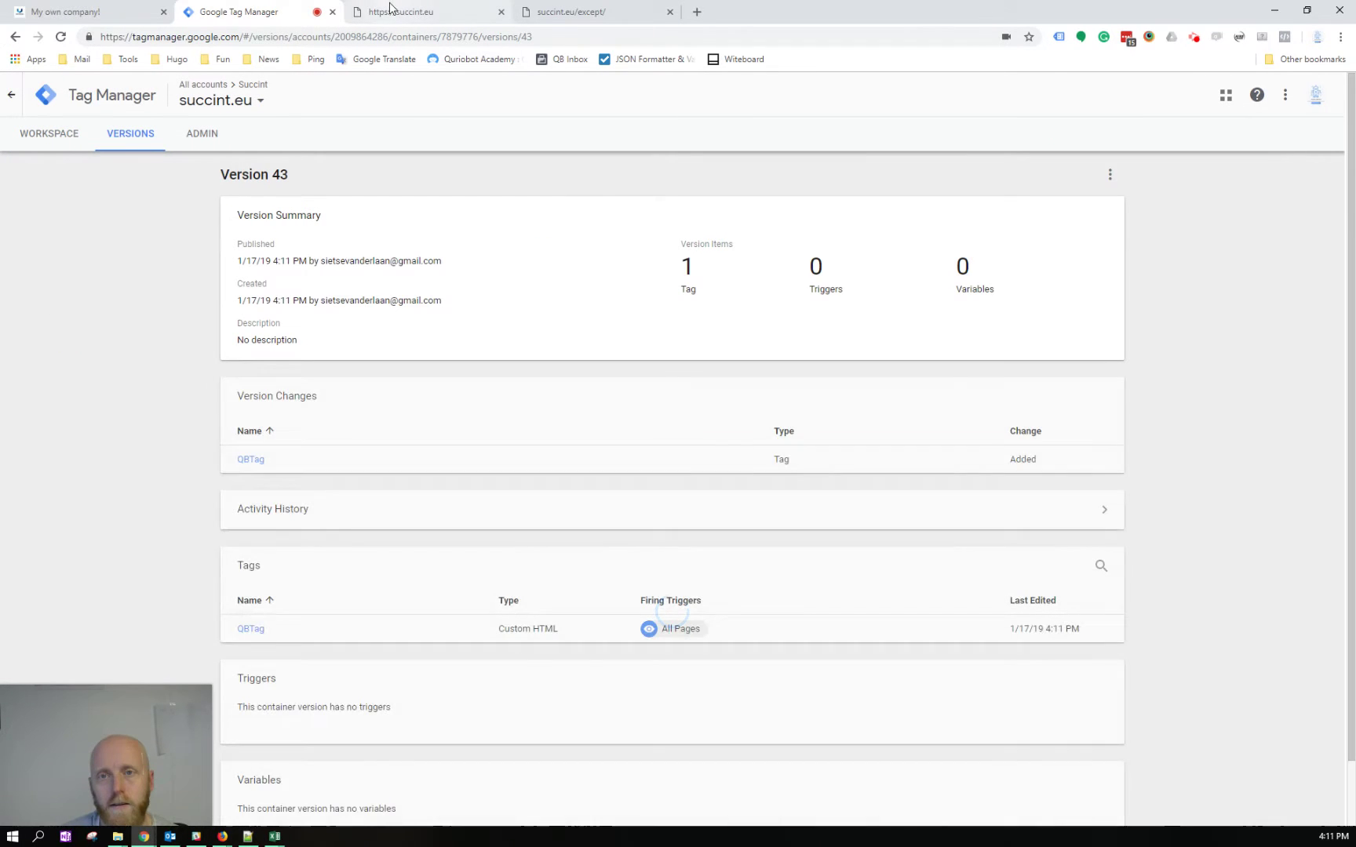
# Step: Check which tags fire on the succint.eu home page and the succint.eu/except/ page
pyautogui.click(392, 13)
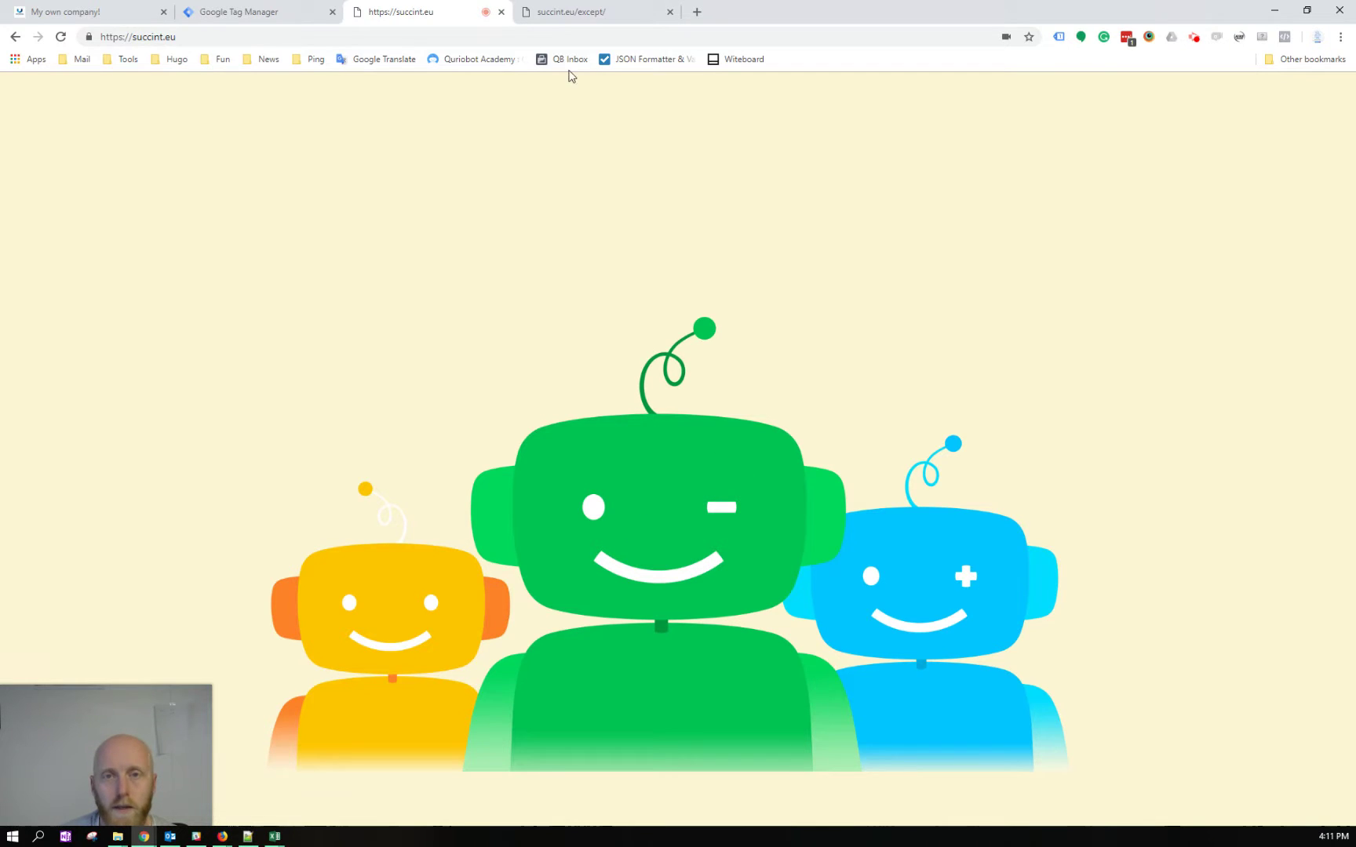
pyautogui.click(559, 13)
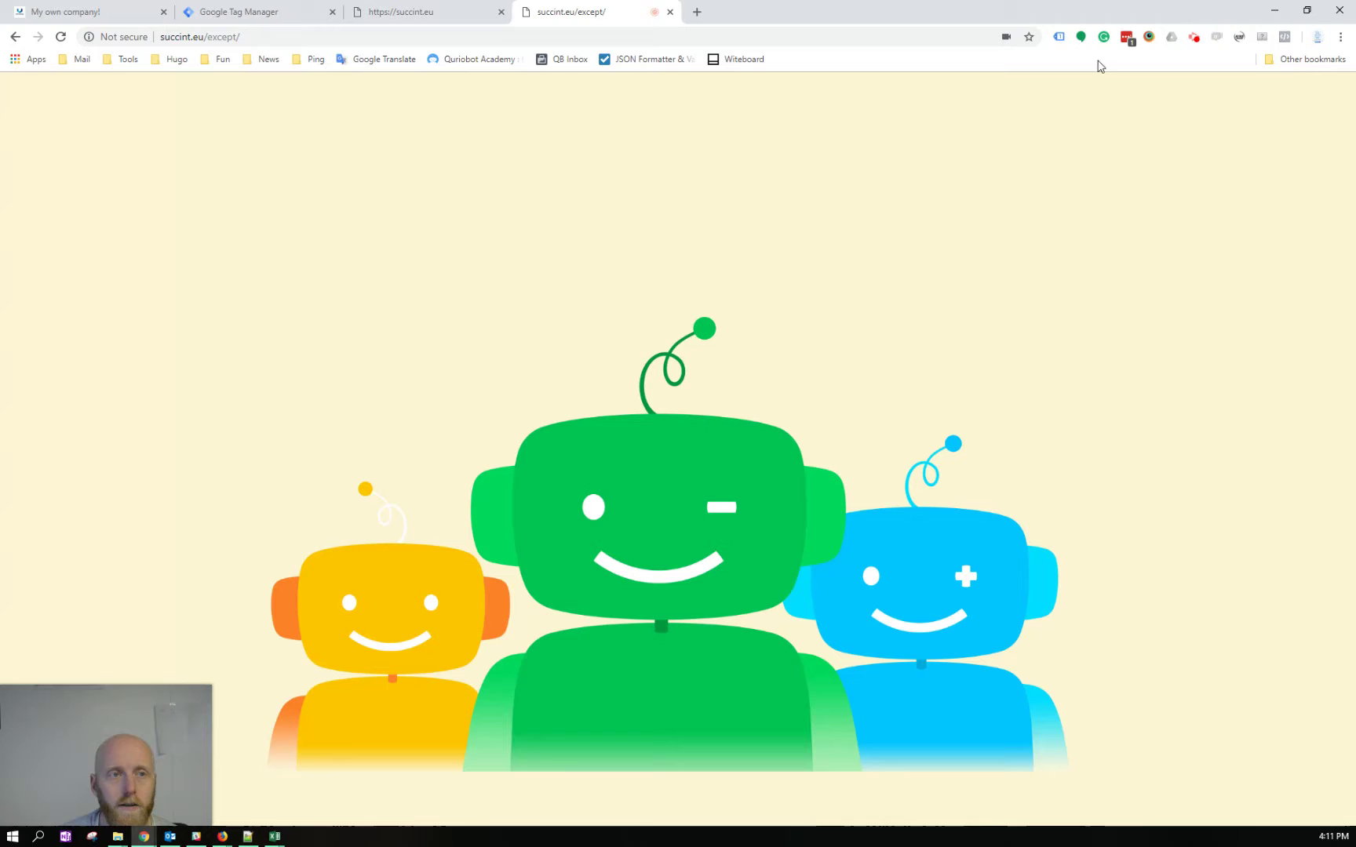
pyautogui.click(1061, 39)
pyautogui.click(605, 214)
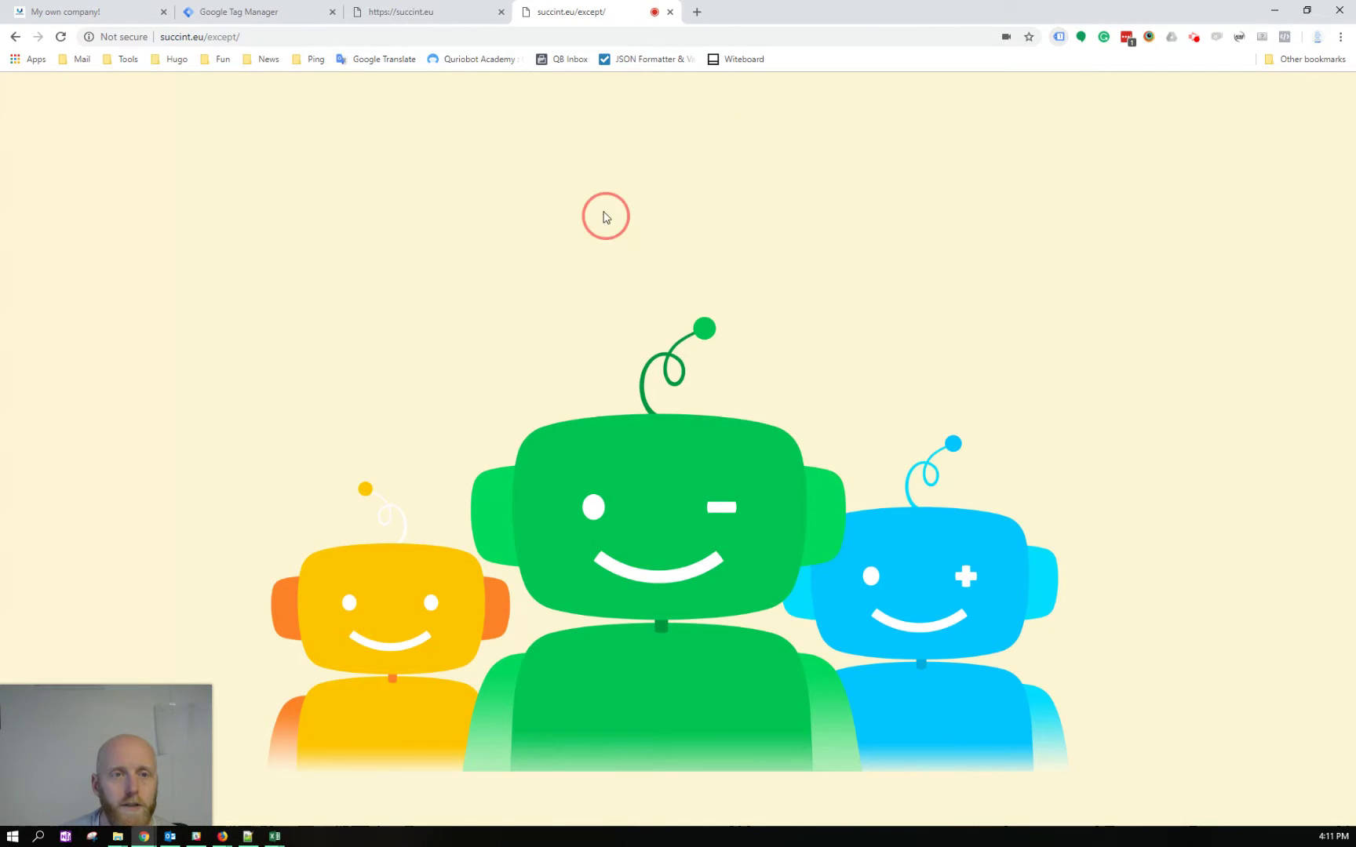
pyautogui.click(430, 10)
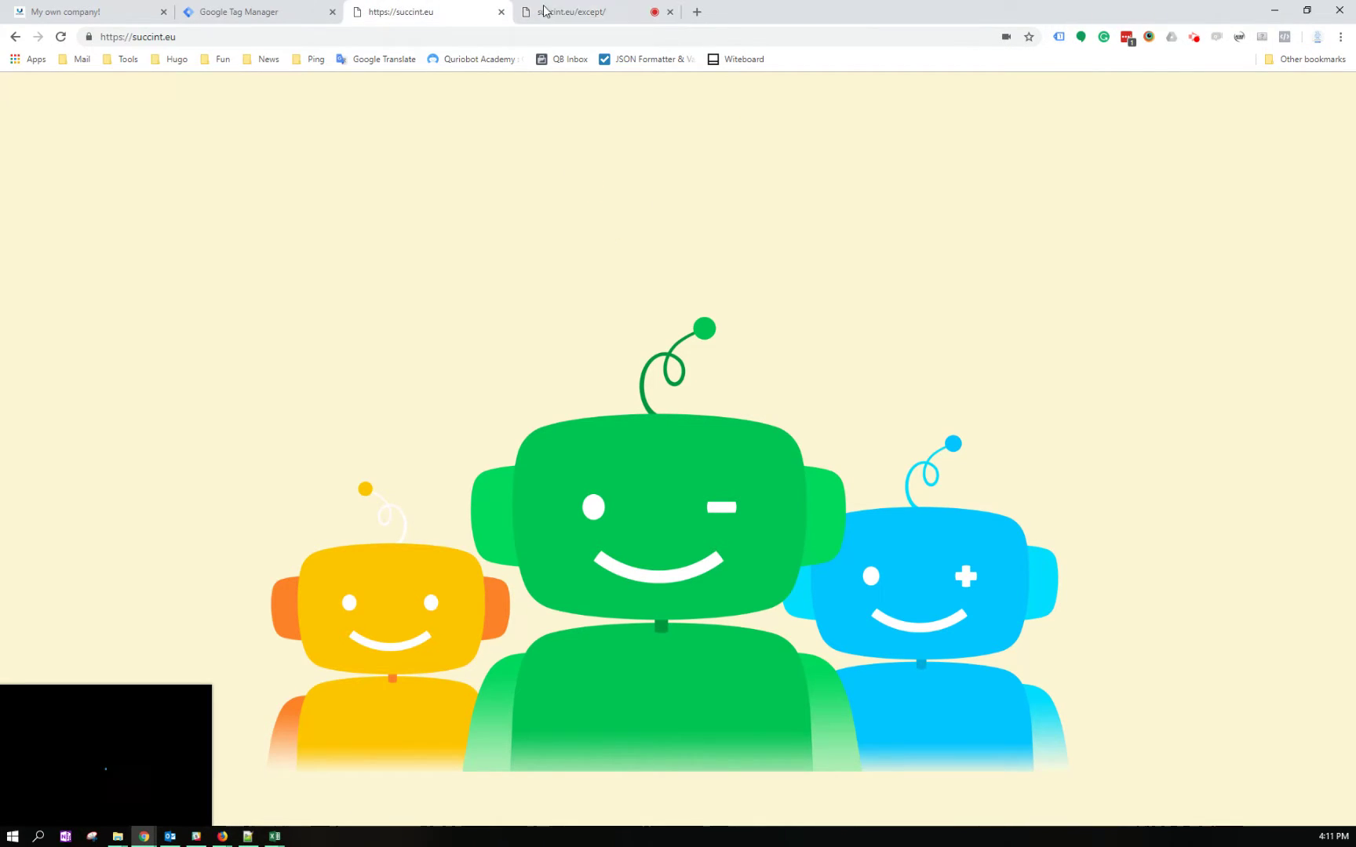
pyautogui.click(1062, 41)
pyautogui.click(480, 262)
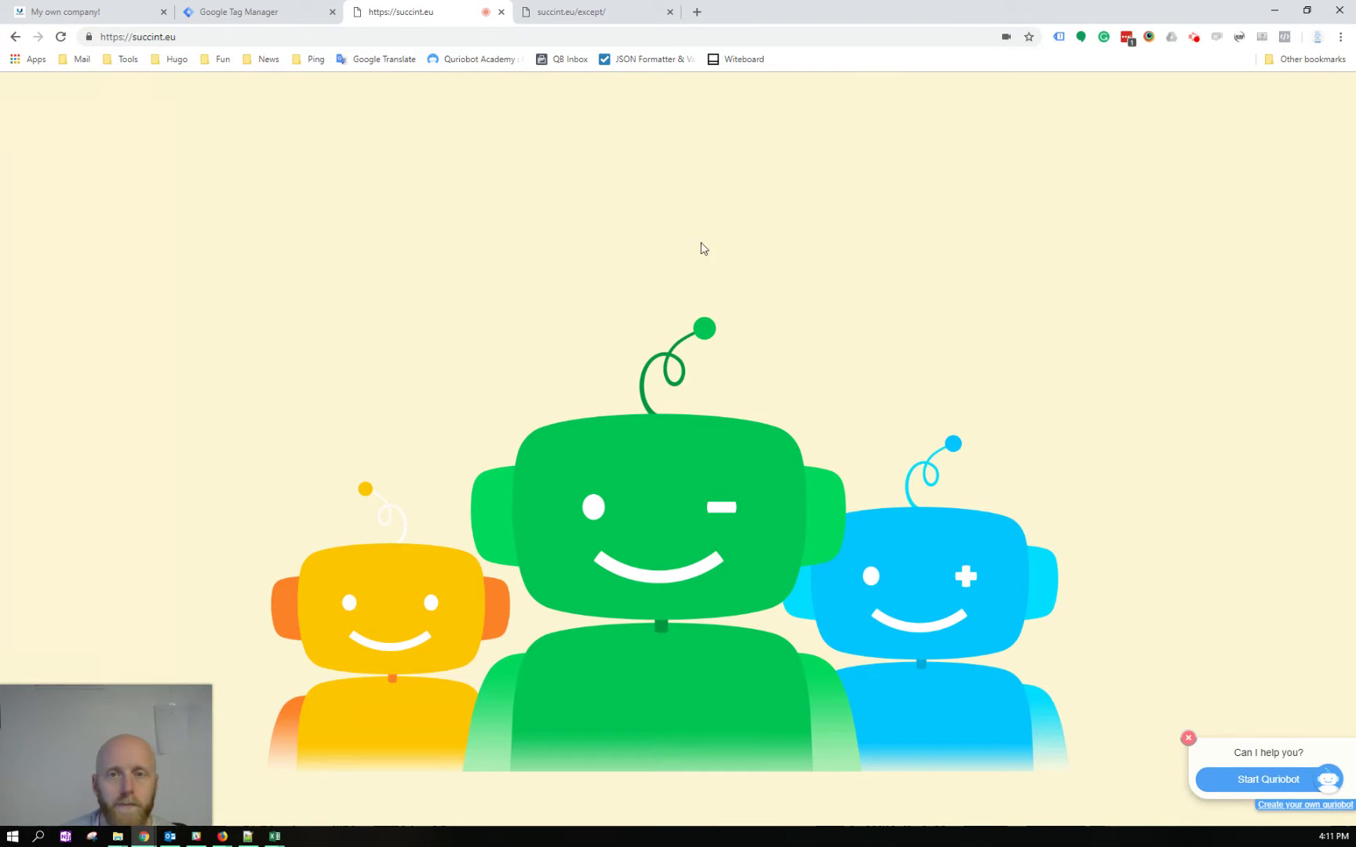
# Step: Reload the succint.eu/except/ page and try the Quriobot chatbot greeting there
pyautogui.click(571, 17)
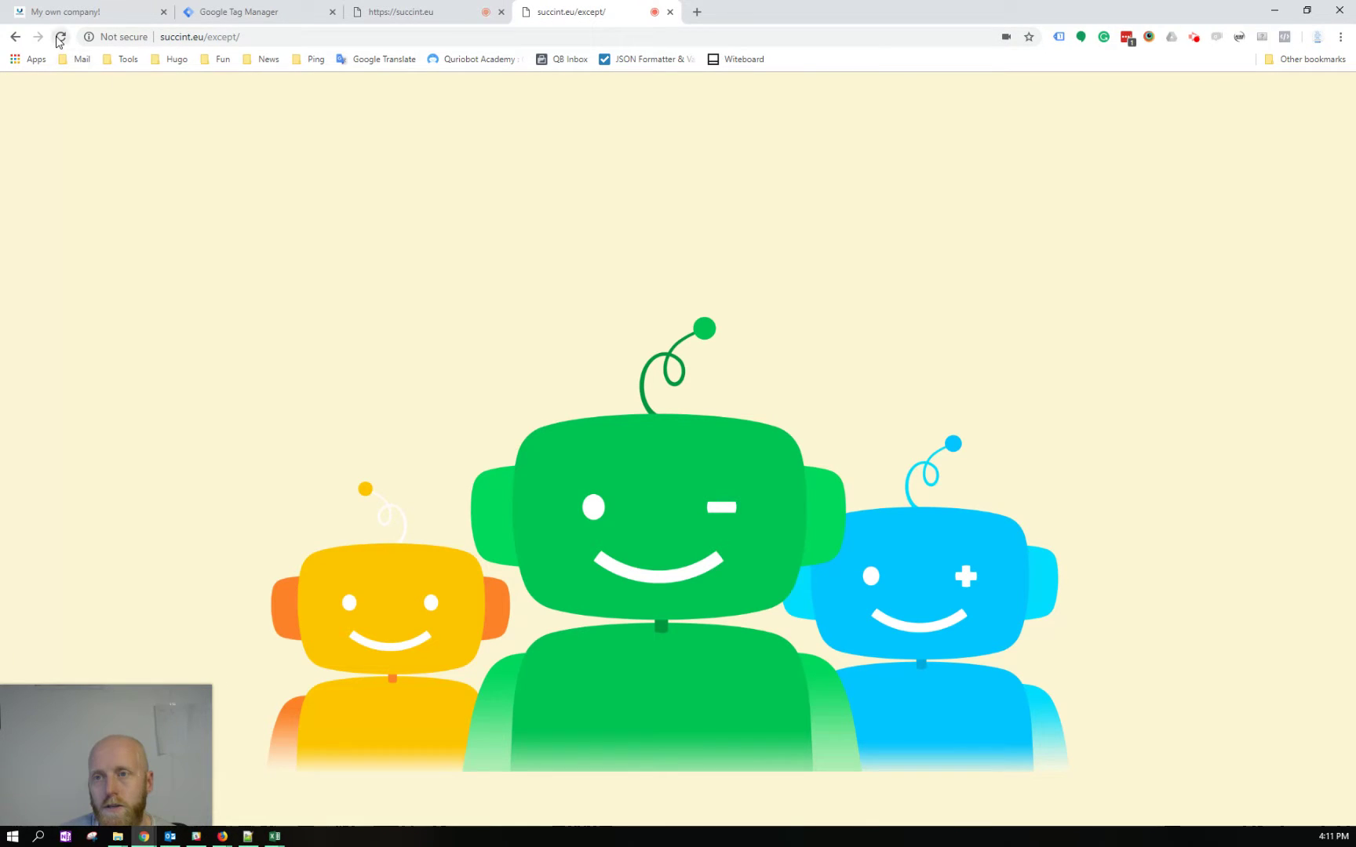
pyautogui.click(61, 37)
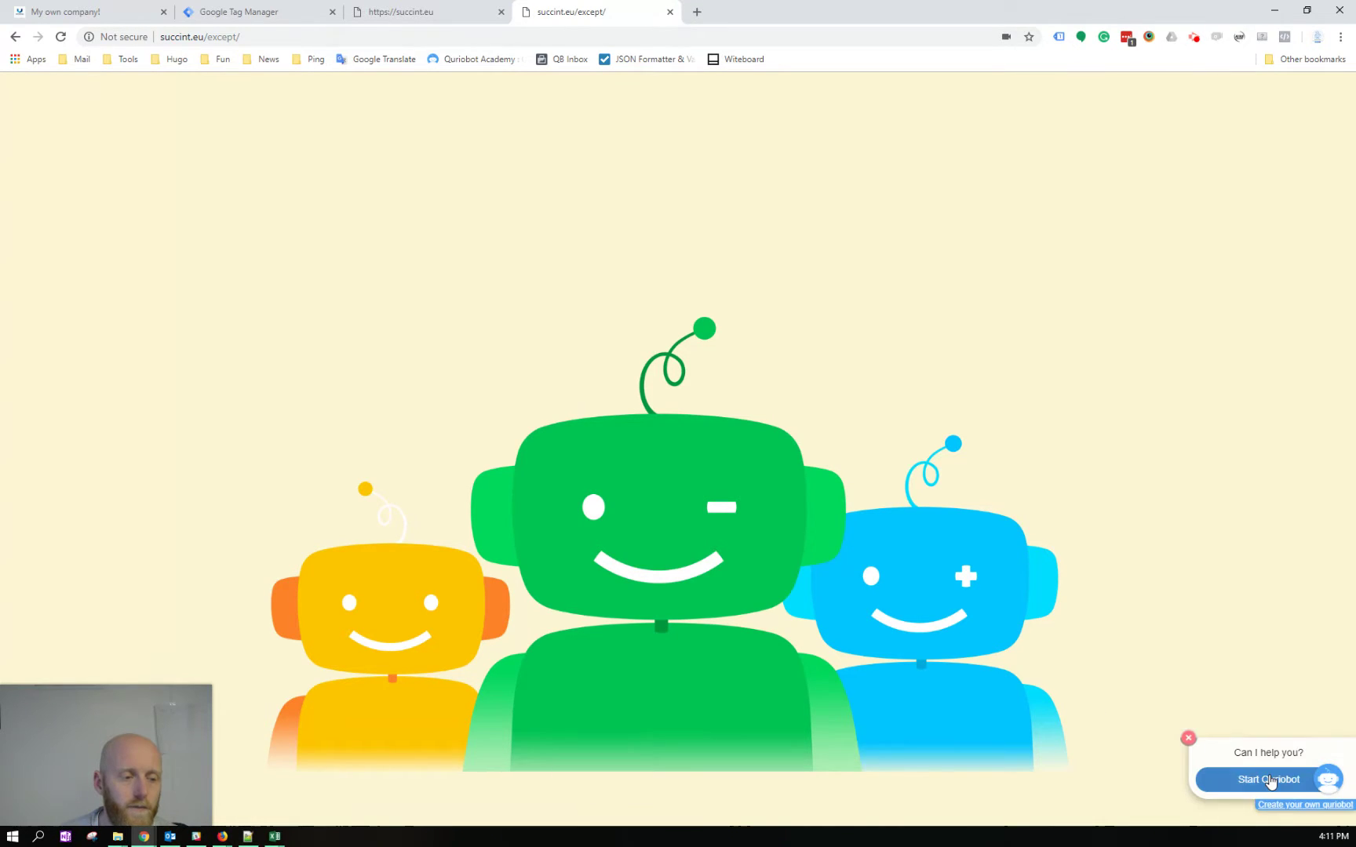
pyautogui.click(1271, 780)
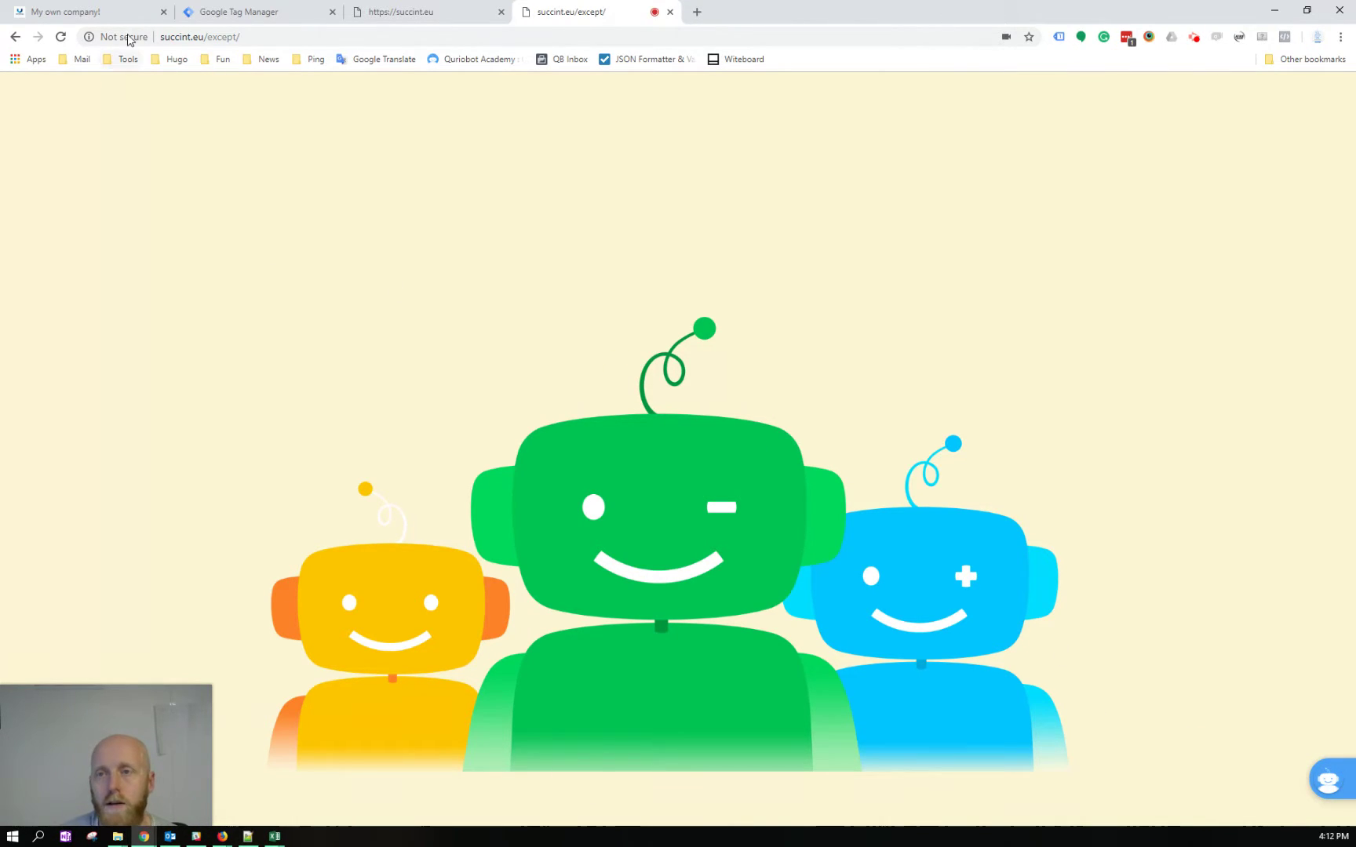
pyautogui.click(236, 11)
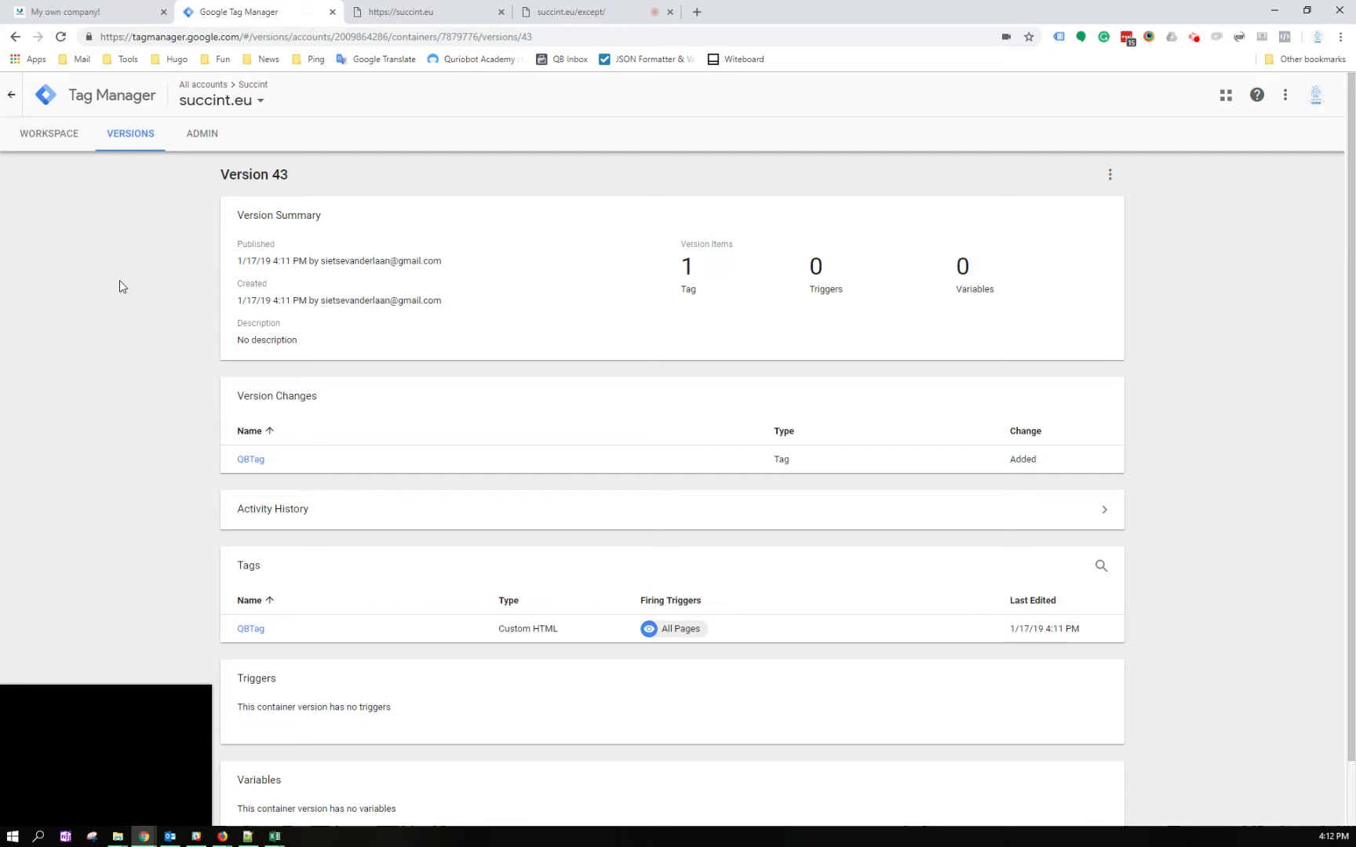
# Step: Open QBTag's triggering and start a new trigger as an exception
pyautogui.click(56, 133)
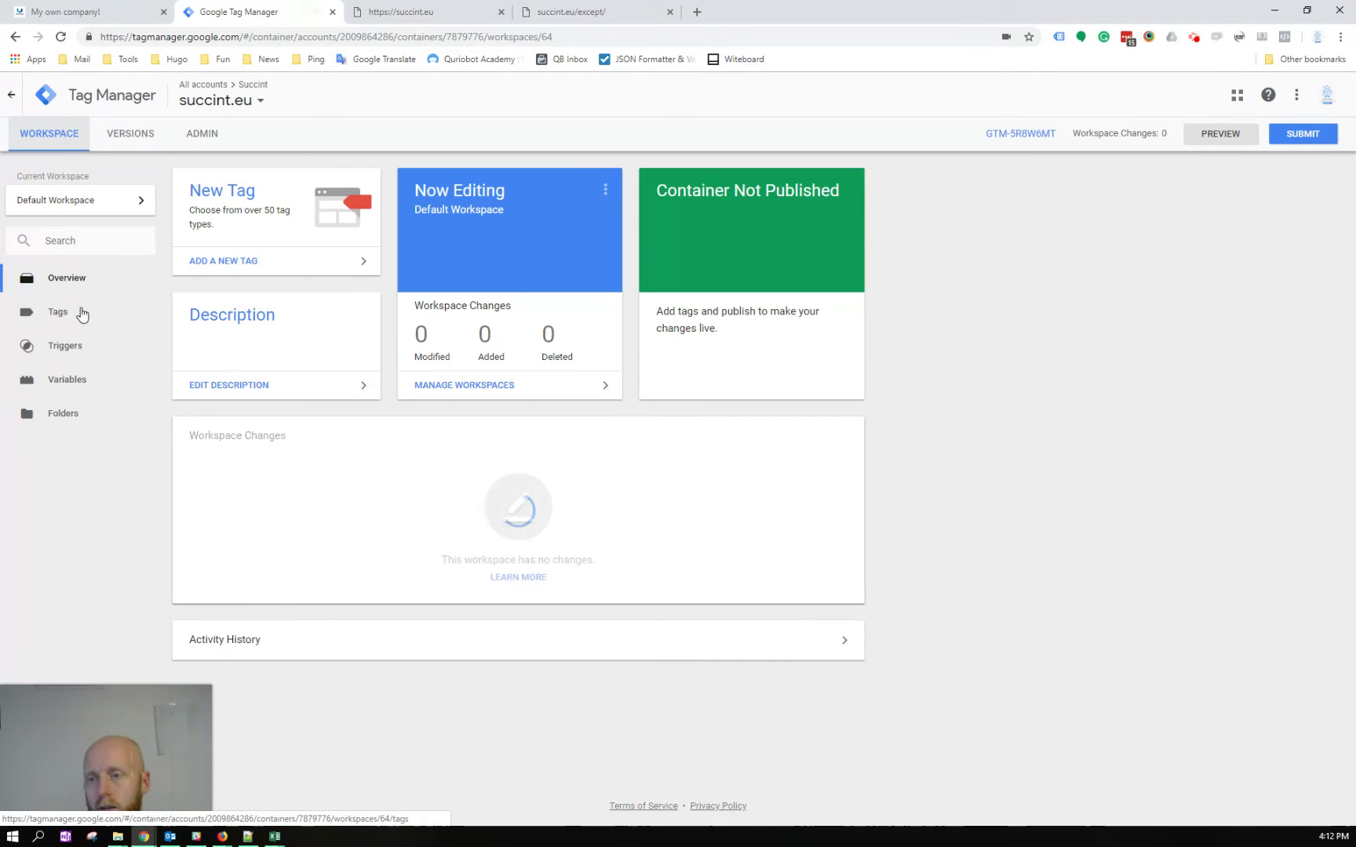
pyautogui.click(63, 314)
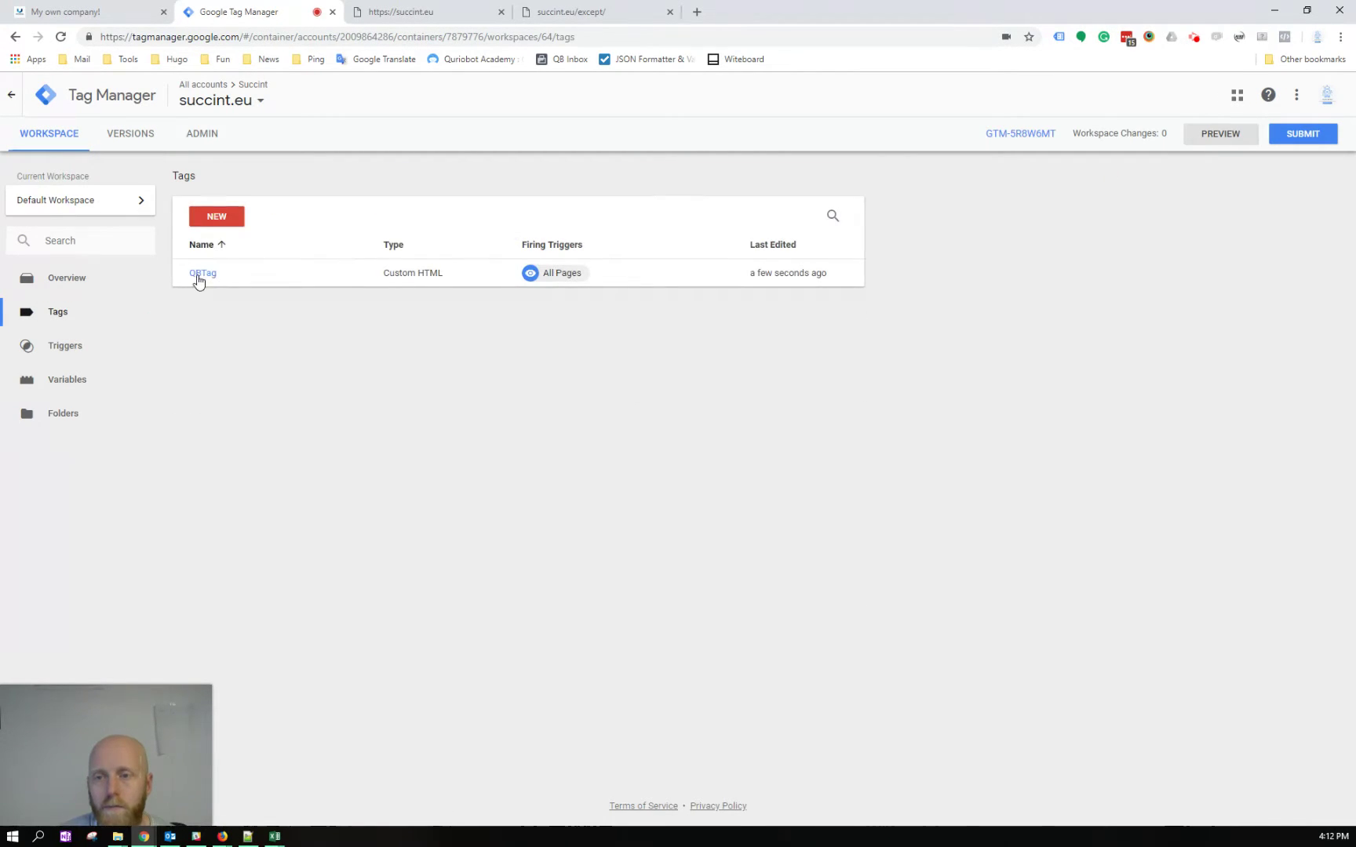
pyautogui.click(201, 273)
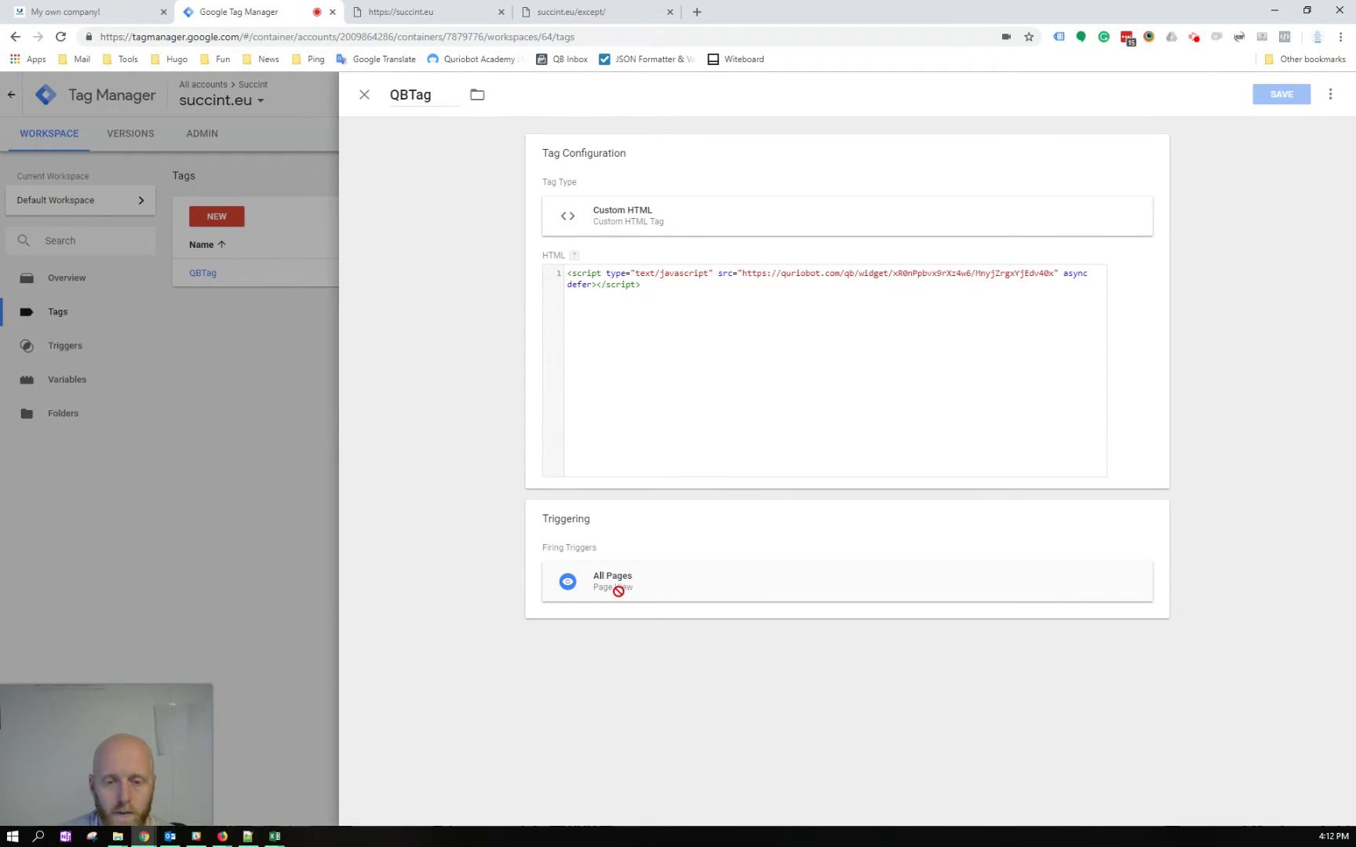
pyautogui.click(669, 545)
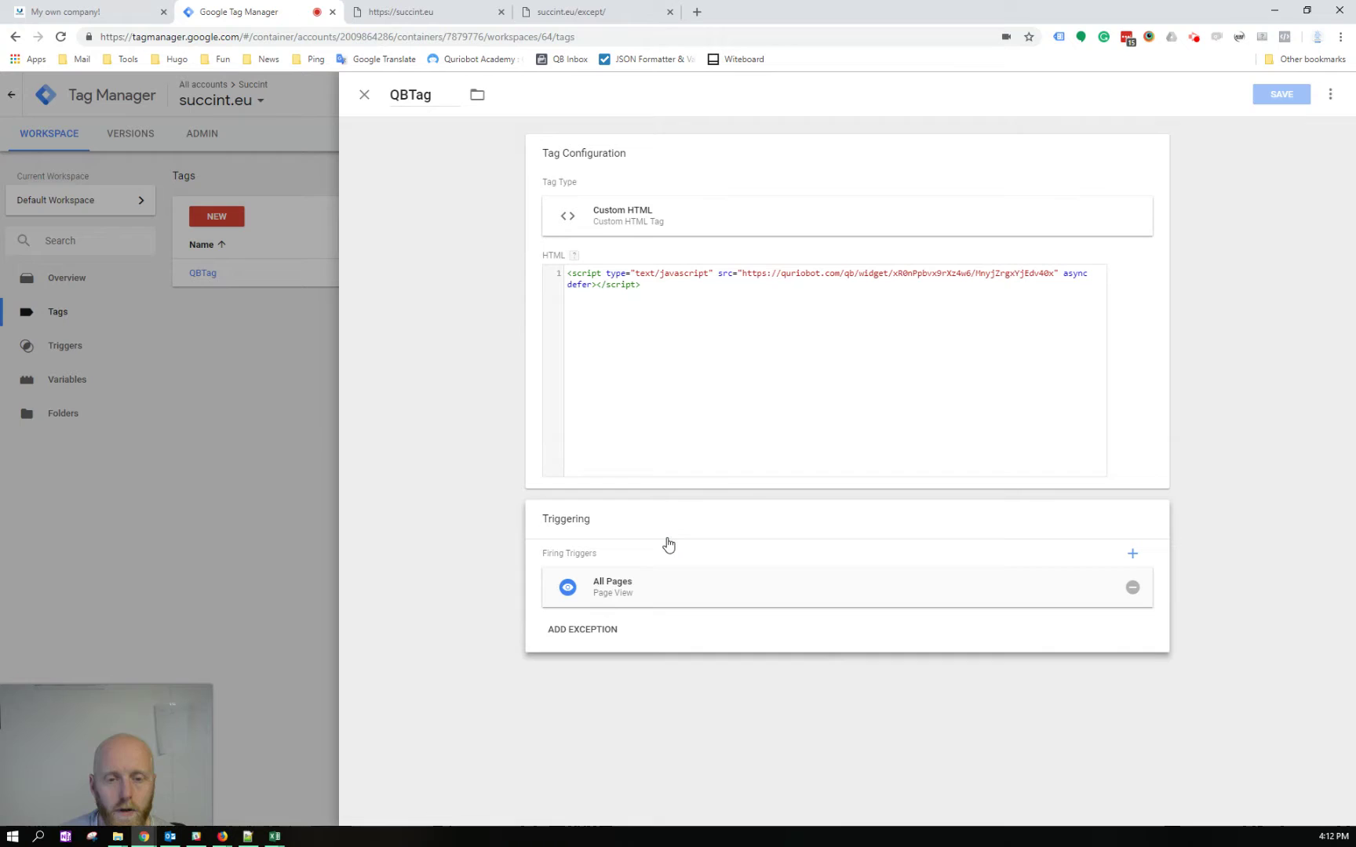
pyautogui.click(588, 635)
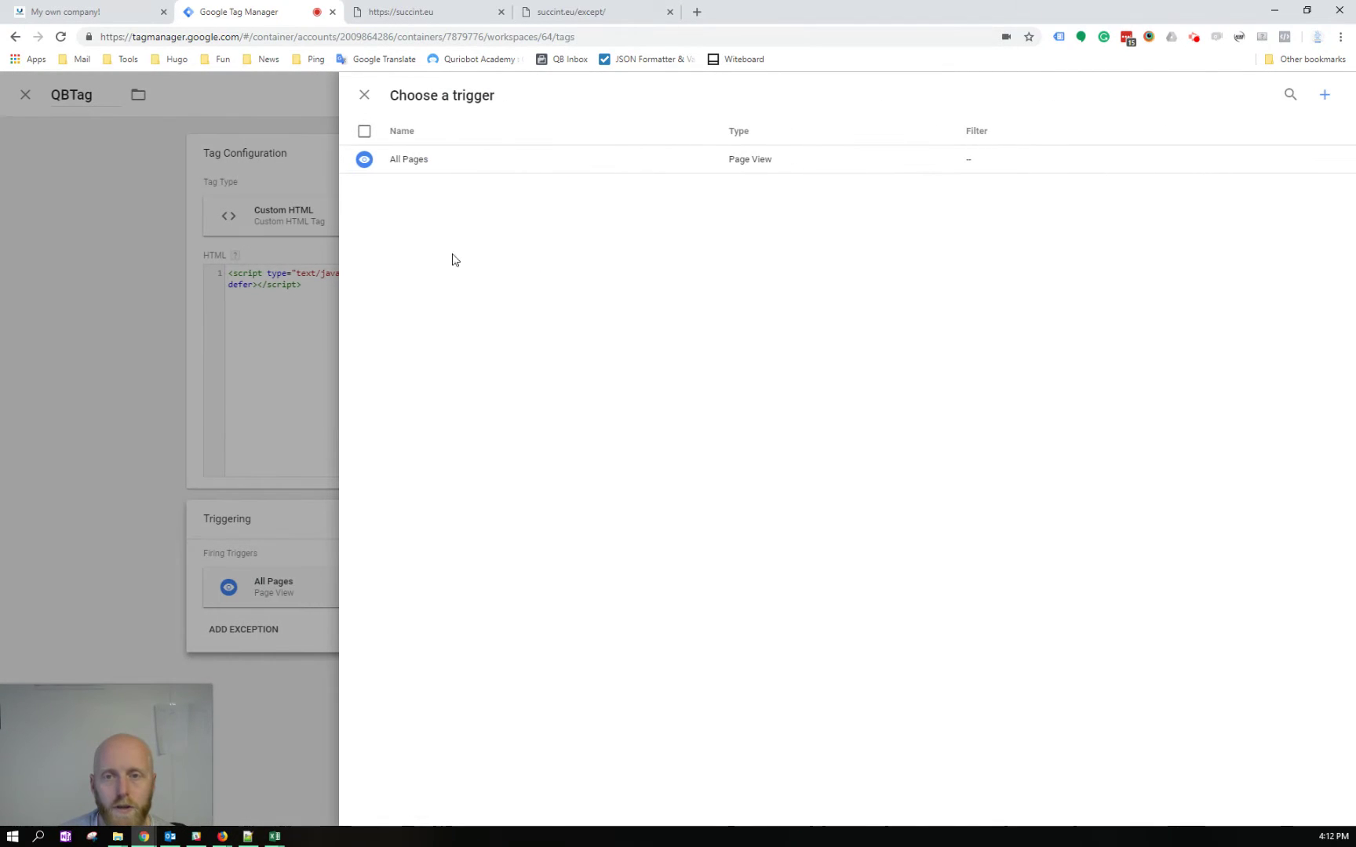
pyautogui.click(1324, 94)
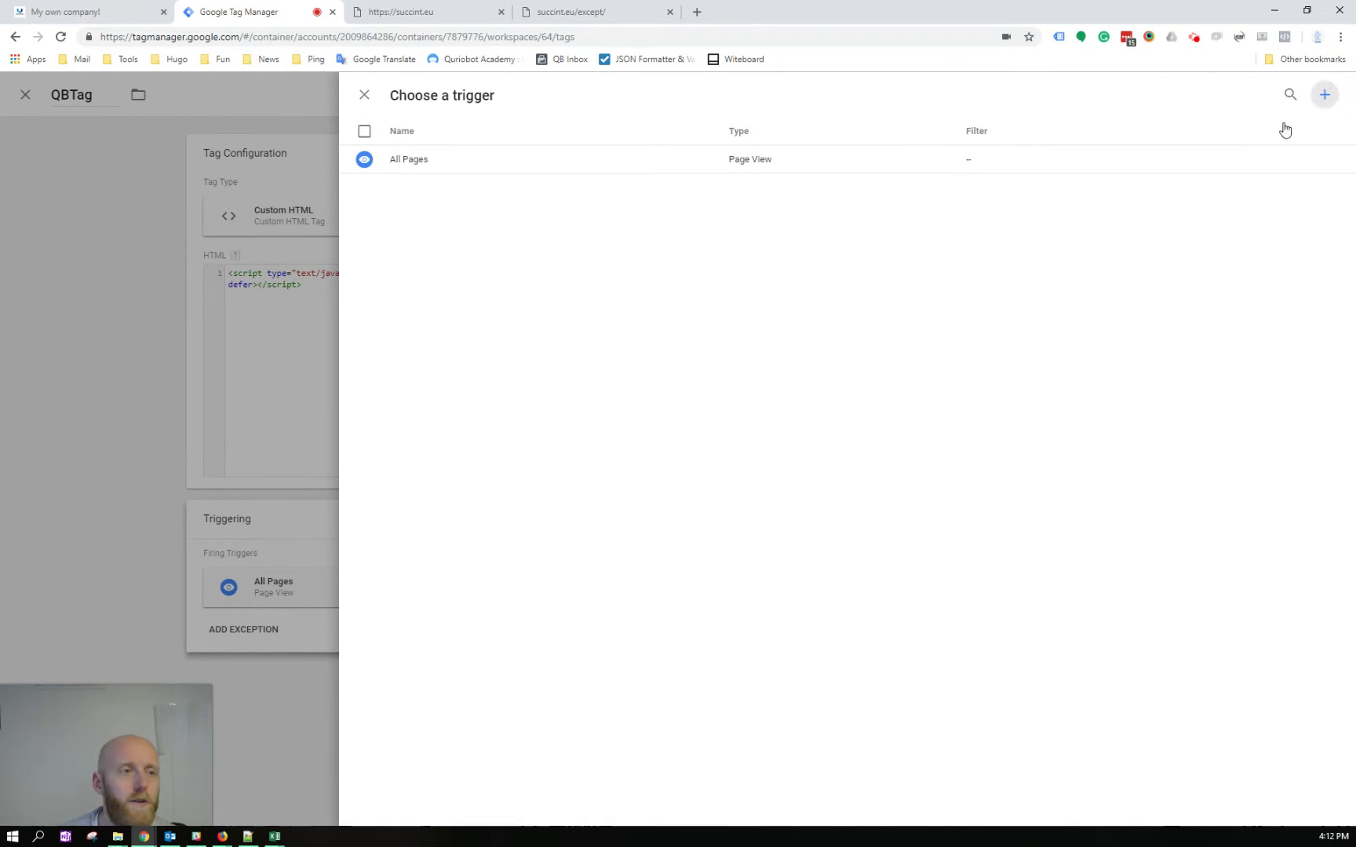
# Step: Name the new trigger QB ExceptTrigger and make it a Page View trigger
pyautogui.doubleClick(402, 95)
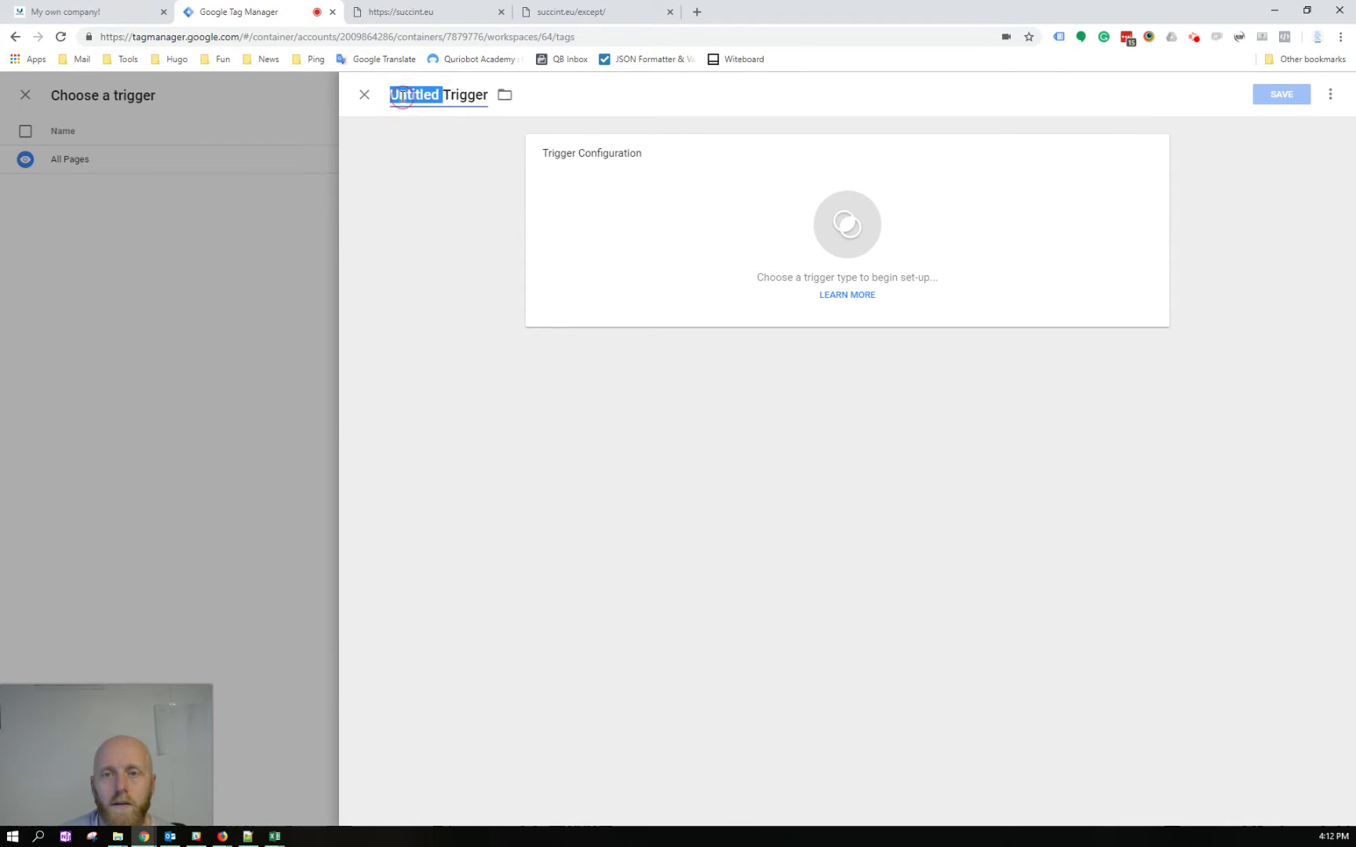
pyautogui.write('QB ')
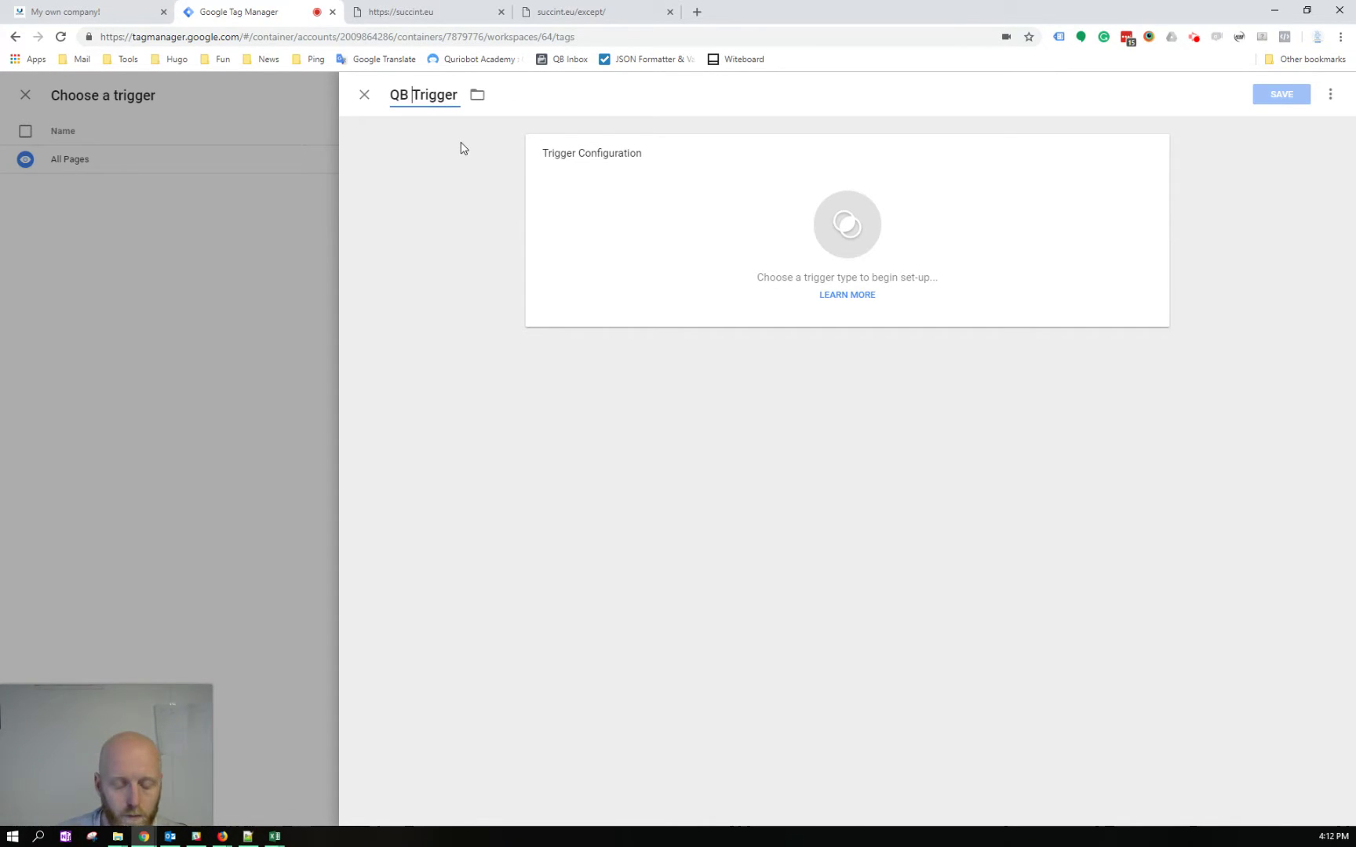
pyautogui.write('Except')
pyautogui.click(735, 220)
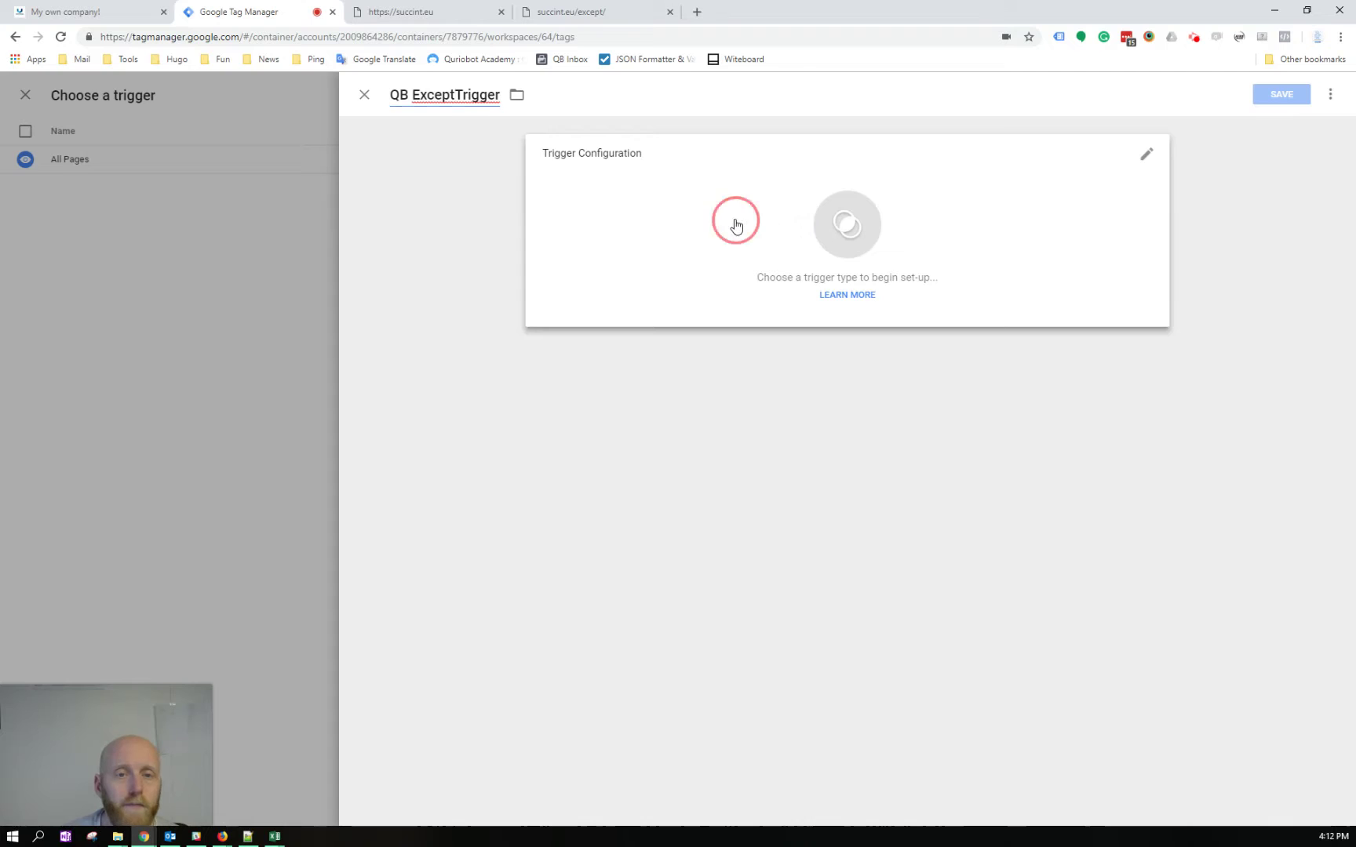
pyautogui.click(991, 225)
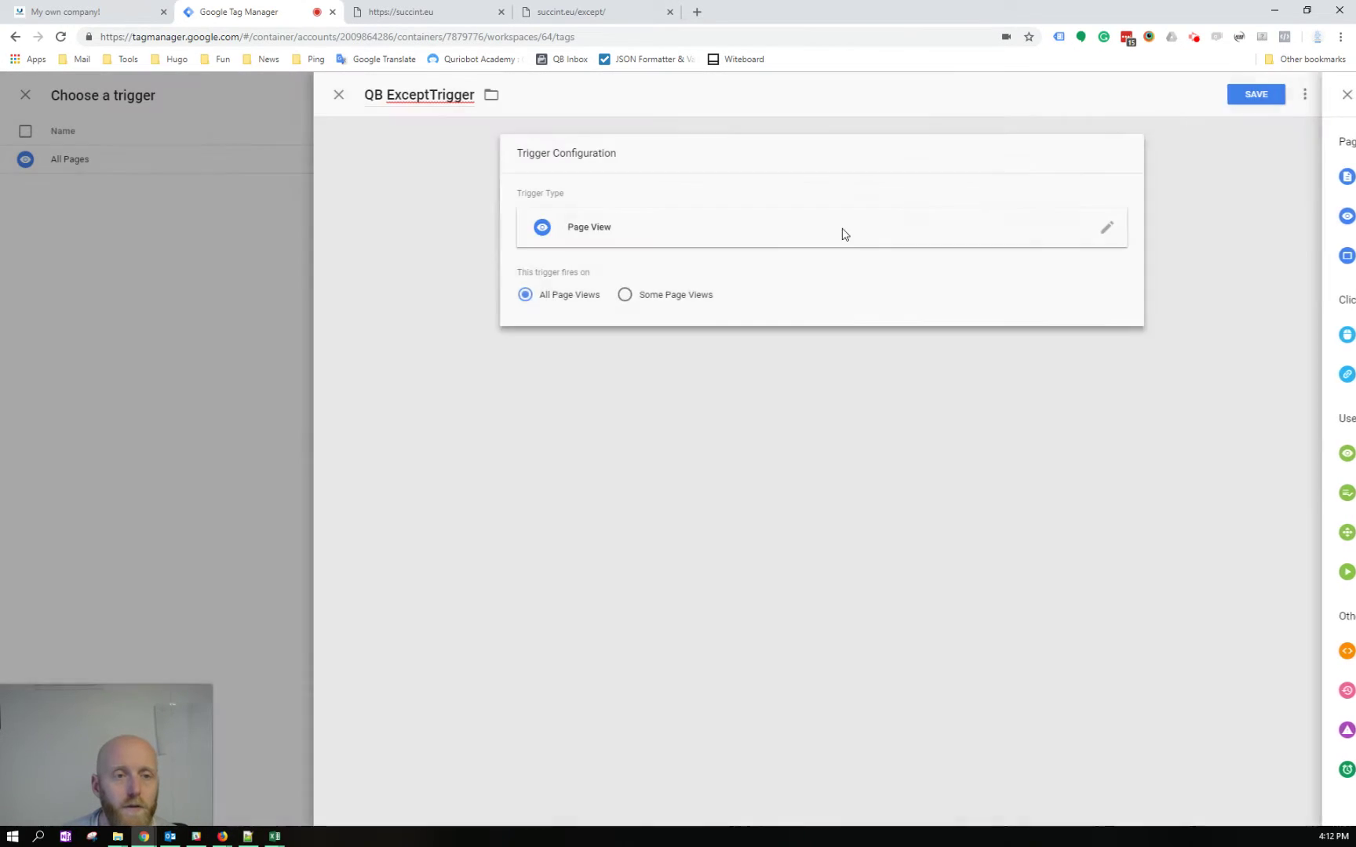
# Step: Limit it to some page views where Page Path contains 'except', and save the trigger
pyautogui.click(680, 305)
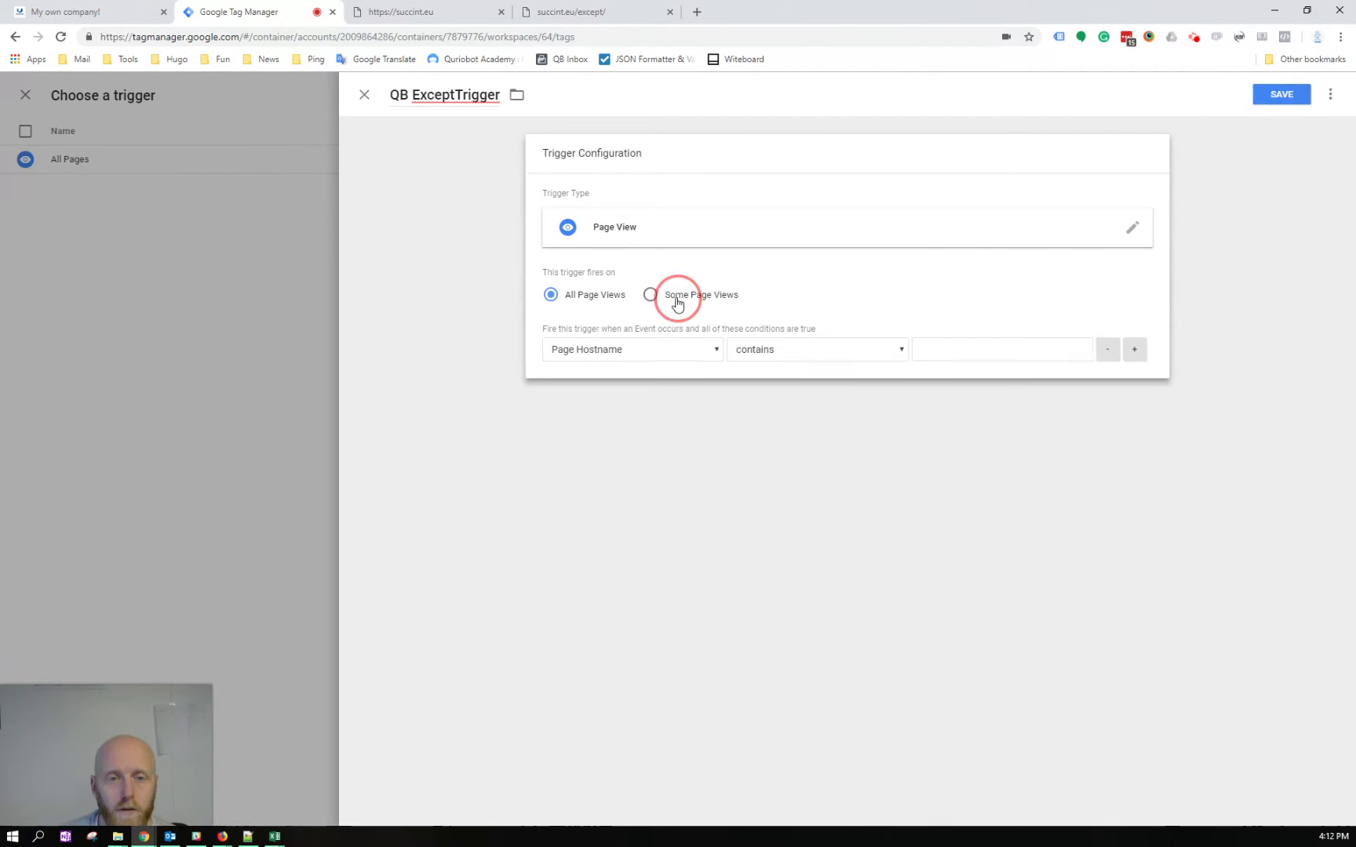
pyautogui.click(634, 357)
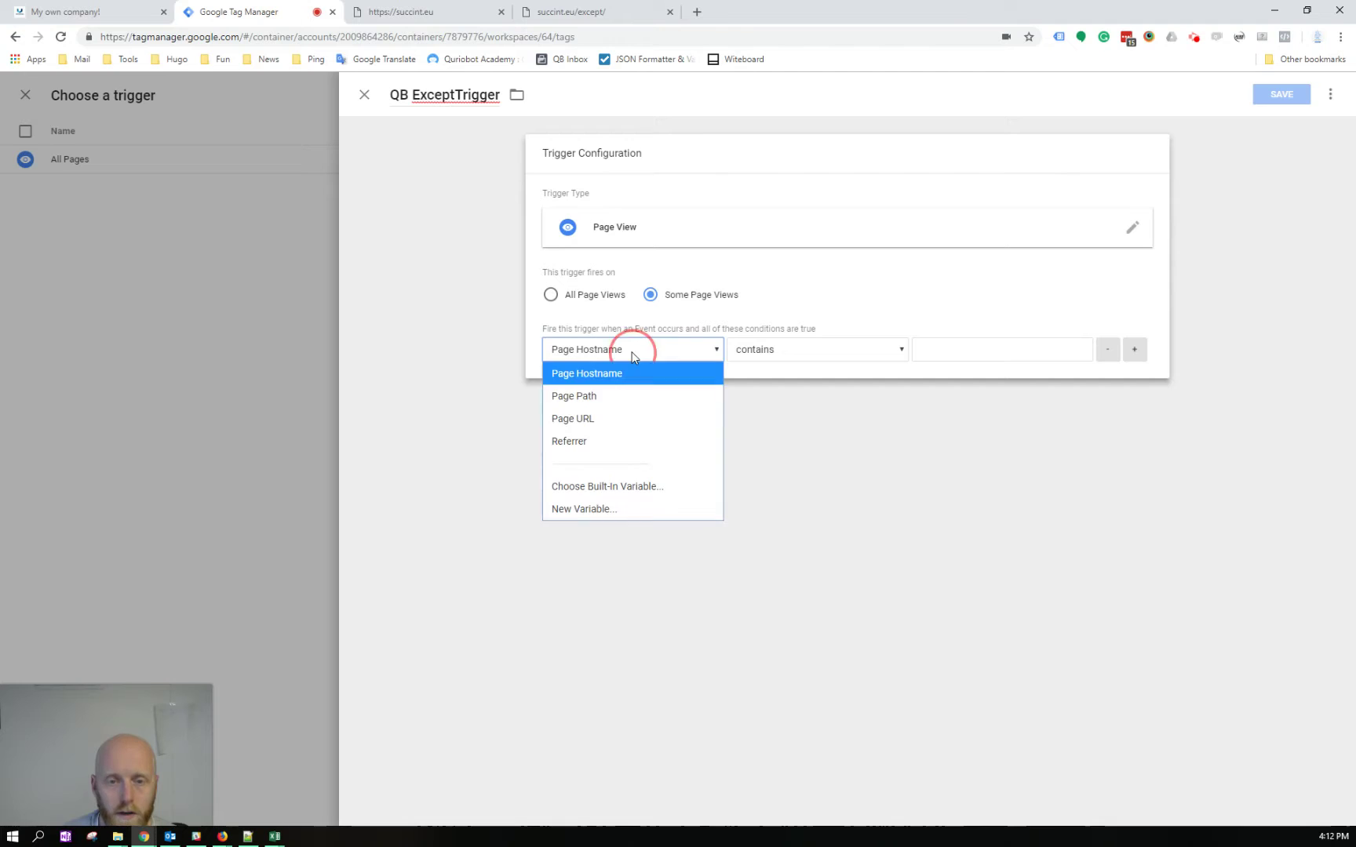
pyautogui.click(598, 398)
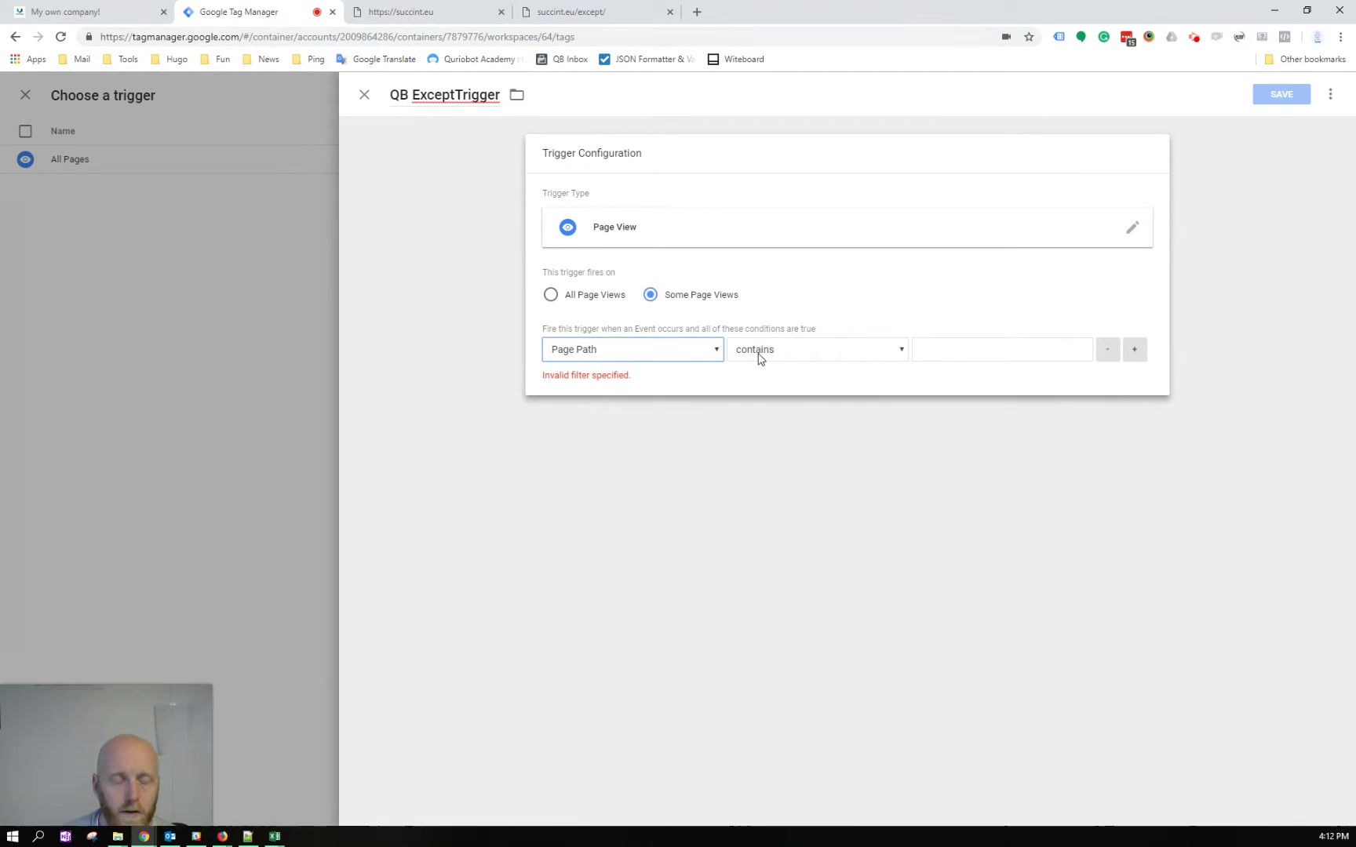
pyautogui.click(968, 356)
pyautogui.write('except')
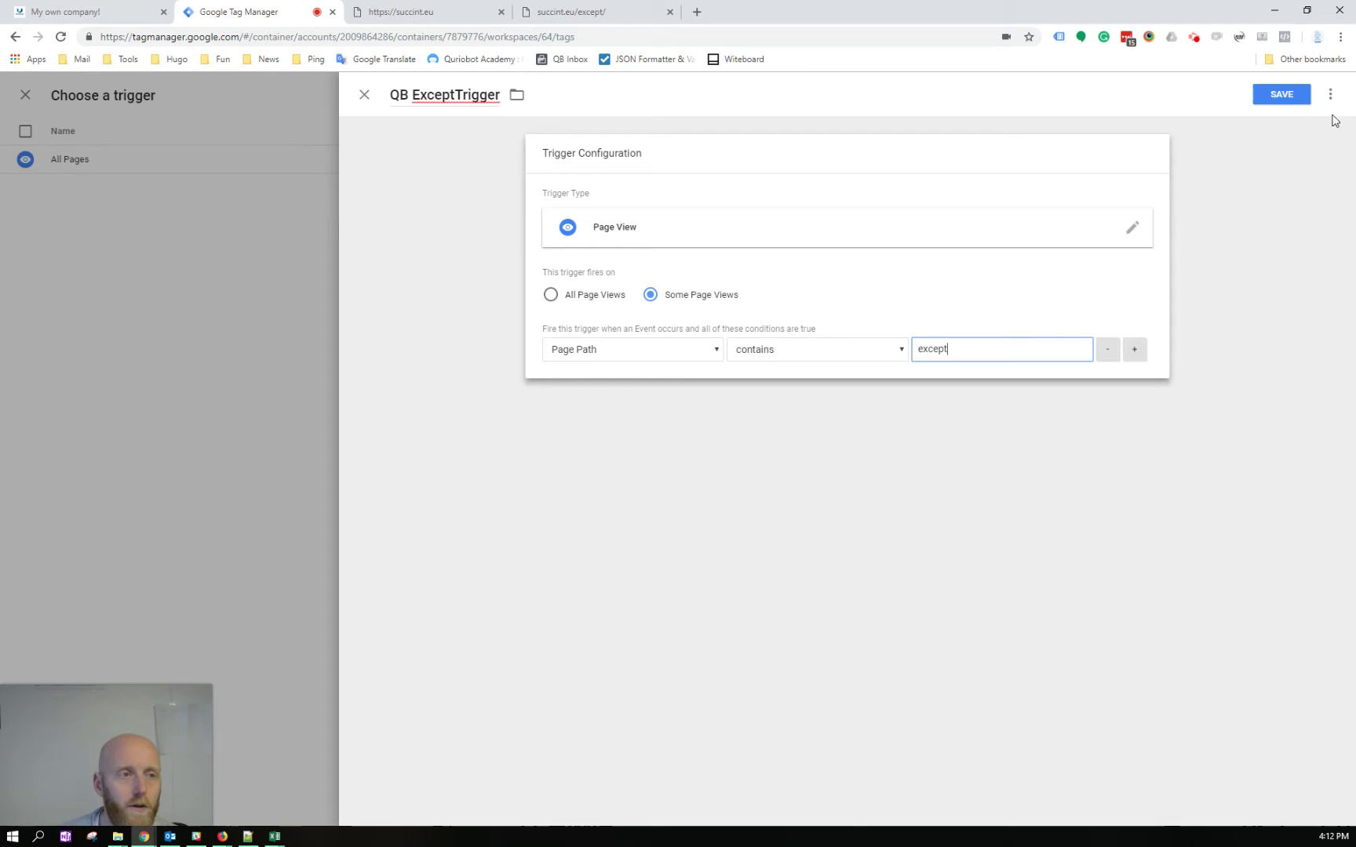
pyautogui.click(1281, 107)
pyautogui.click(1278, 100)
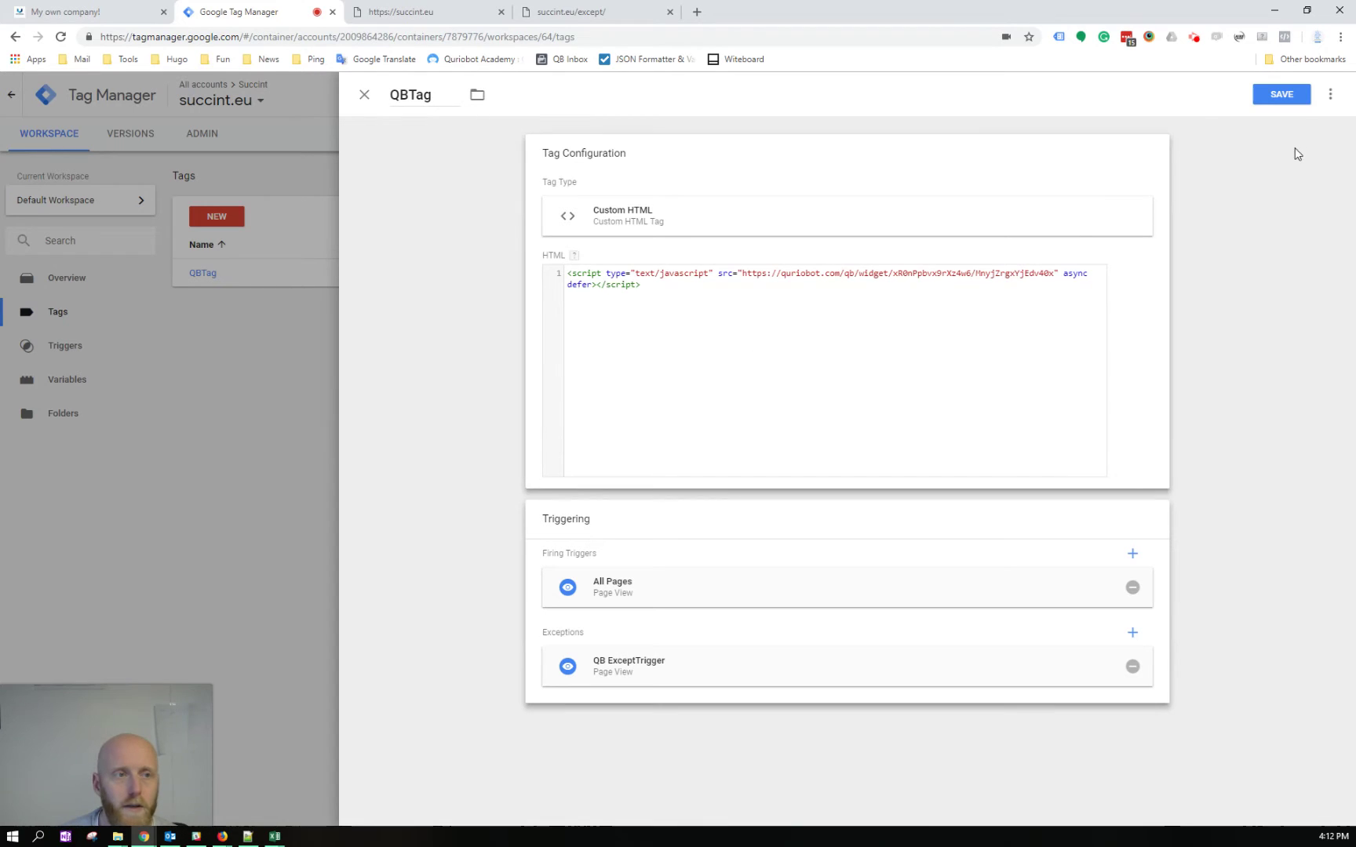
# Step: Save QBTag and publish the workspace as Version 44 without a version description
pyautogui.click(1279, 95)
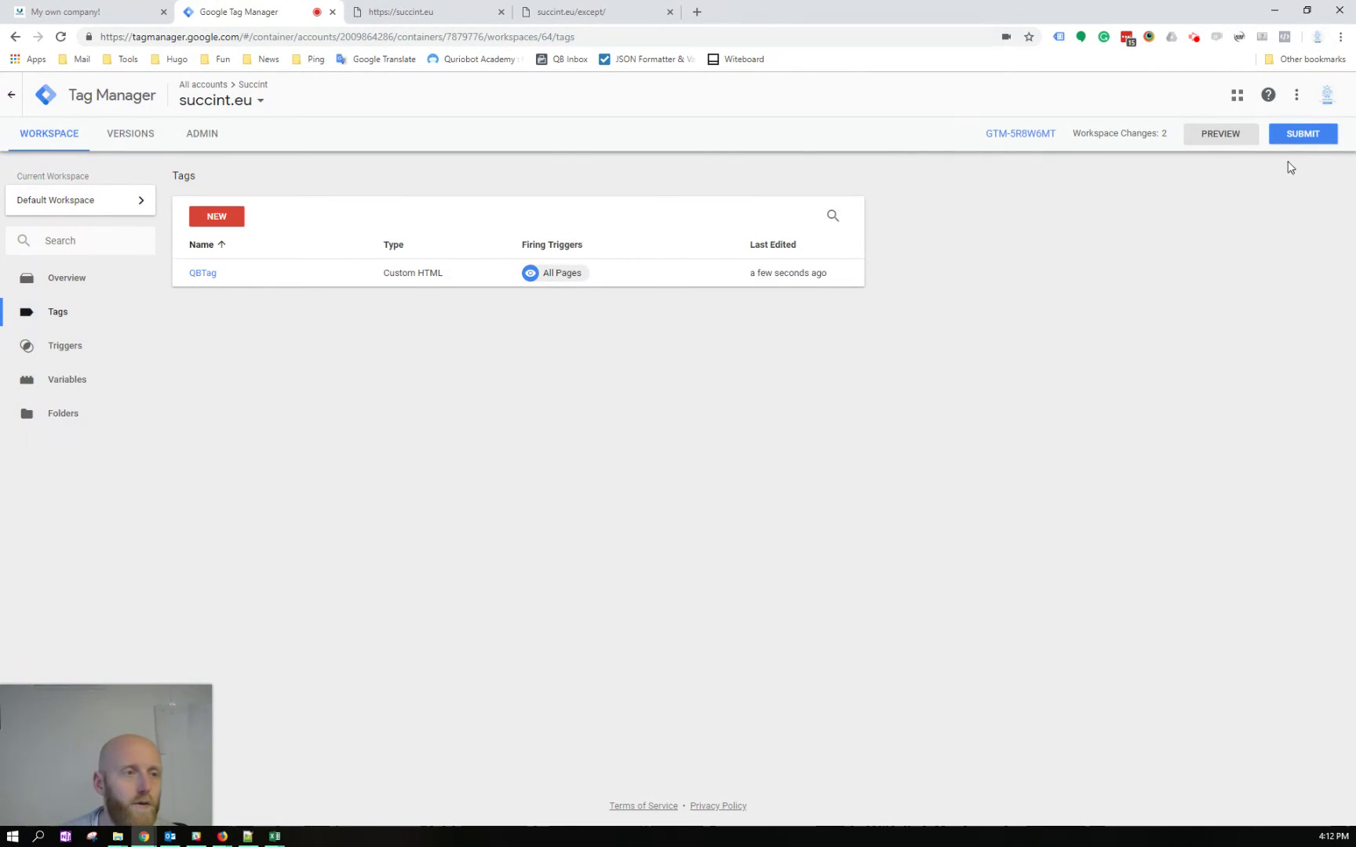
pyautogui.click(1304, 135)
pyautogui.click(1287, 104)
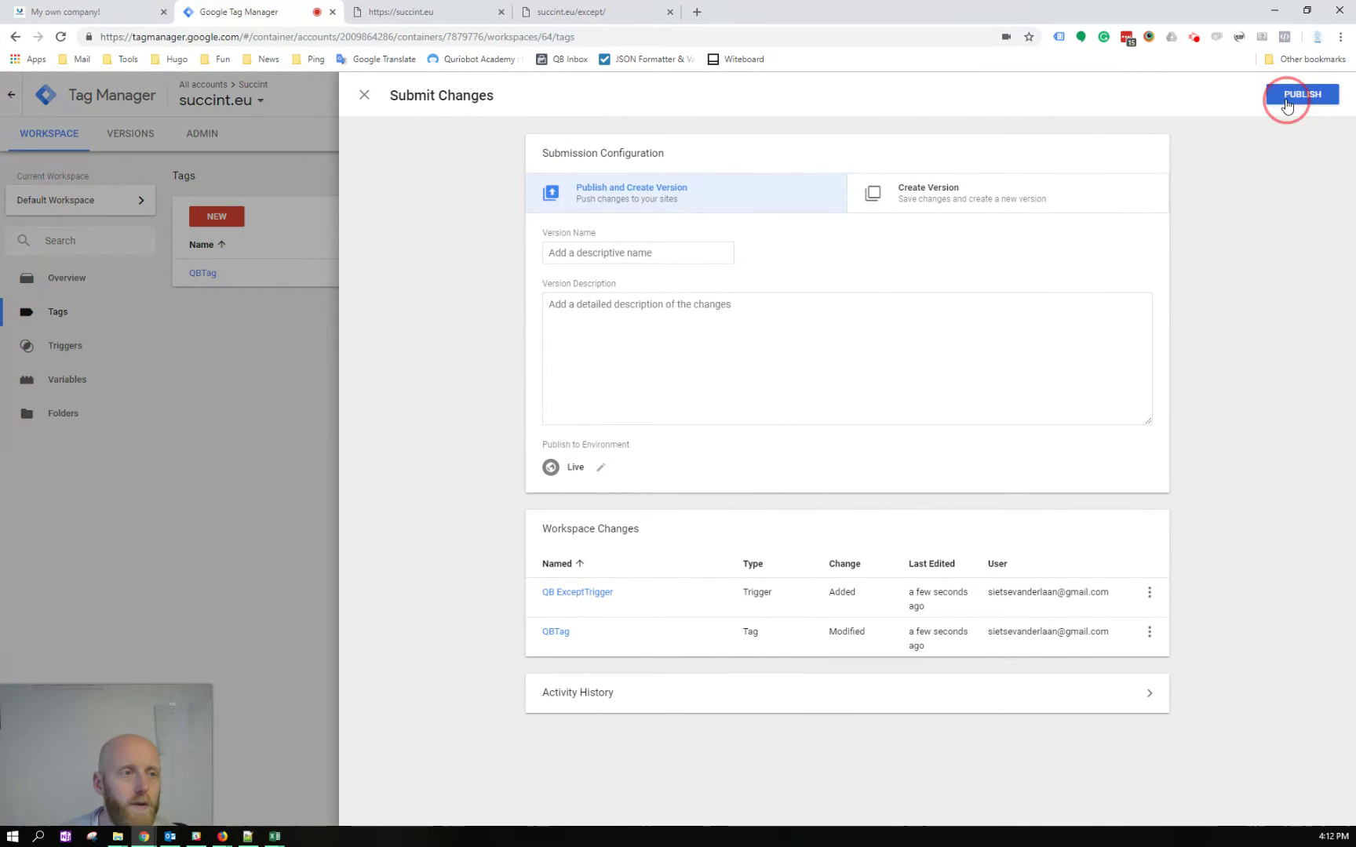
pyautogui.click(479, 430)
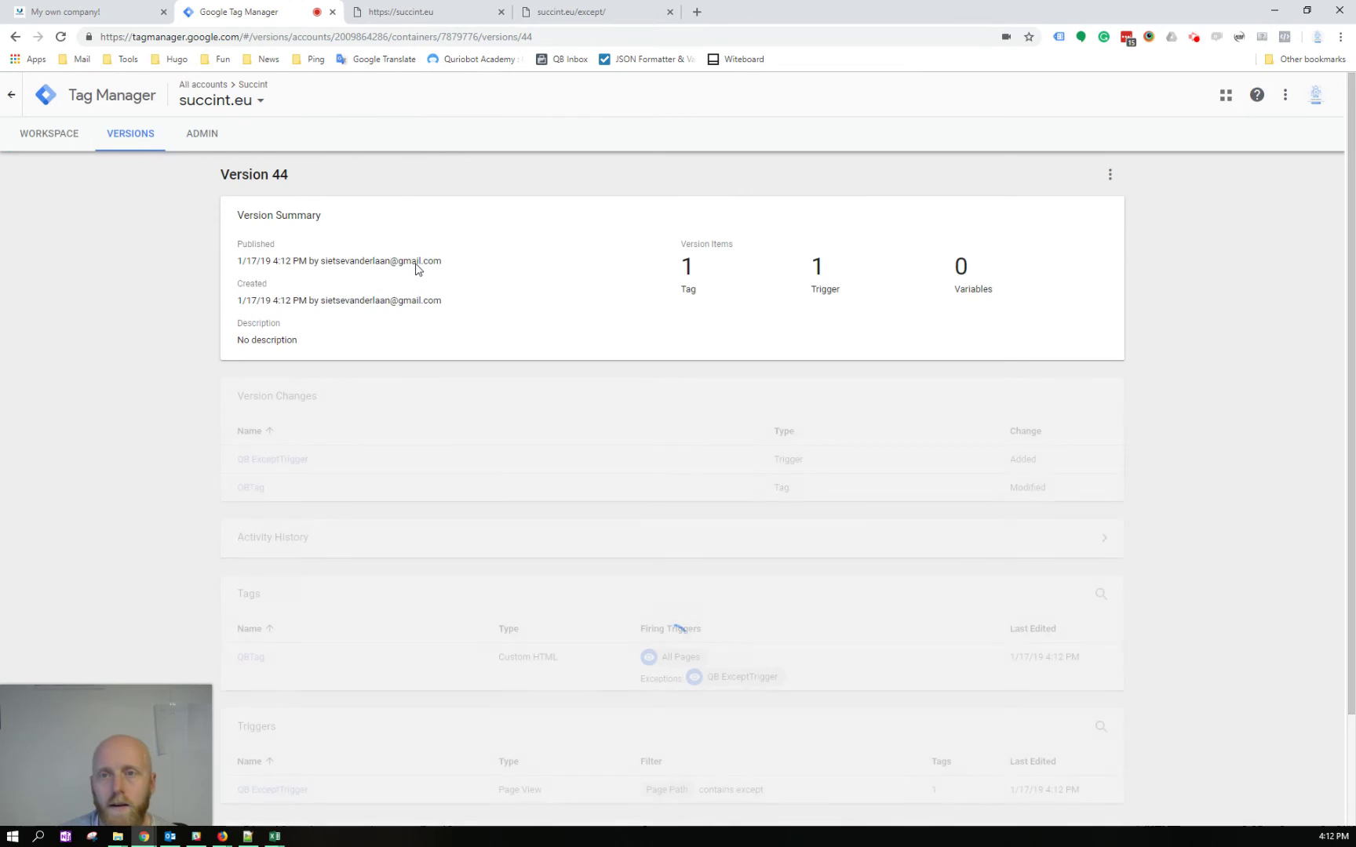
# Step: Reload the succint.eu home page and then the succint.eu/except/ page to test the exception
pyautogui.click(400, 14)
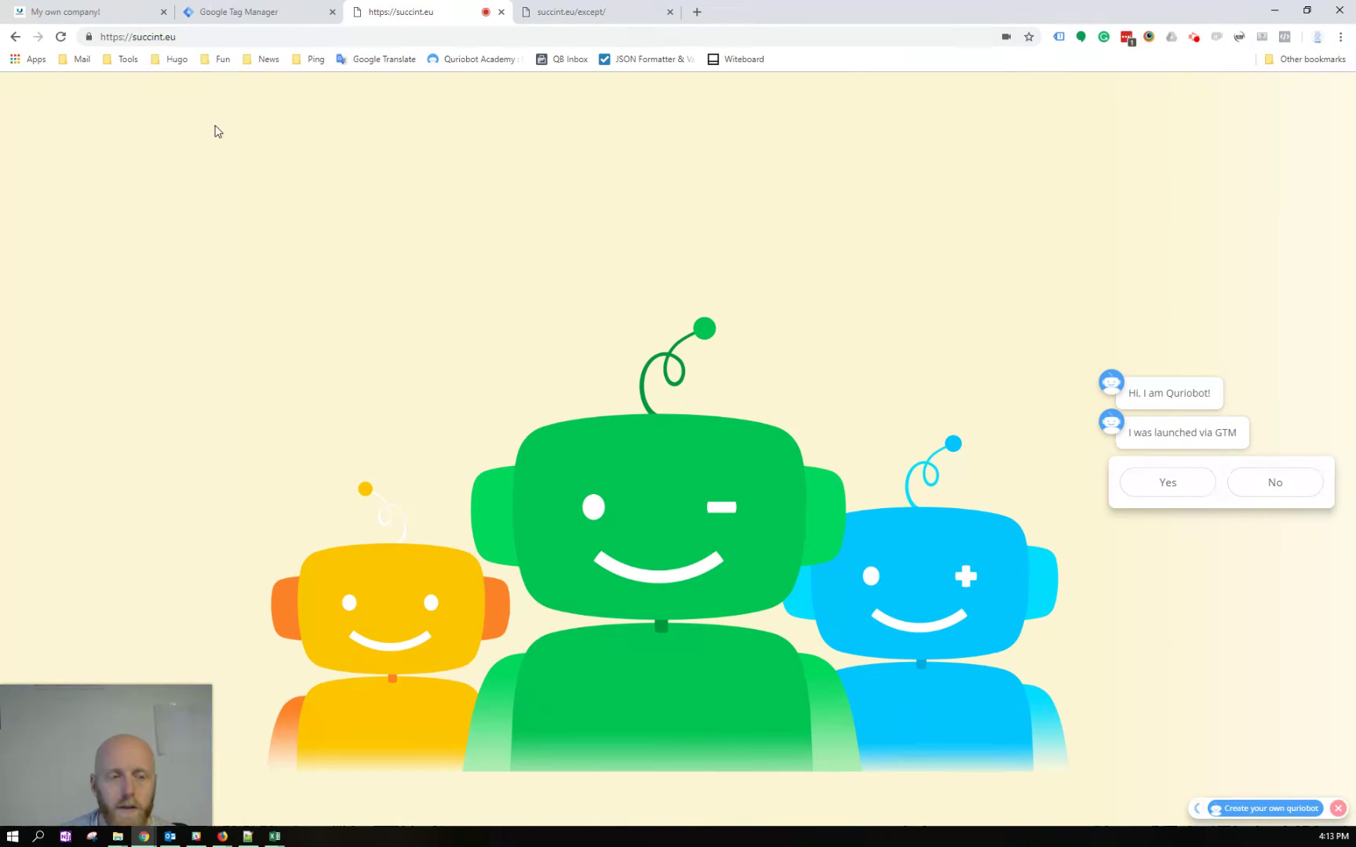
pyautogui.click(61, 38)
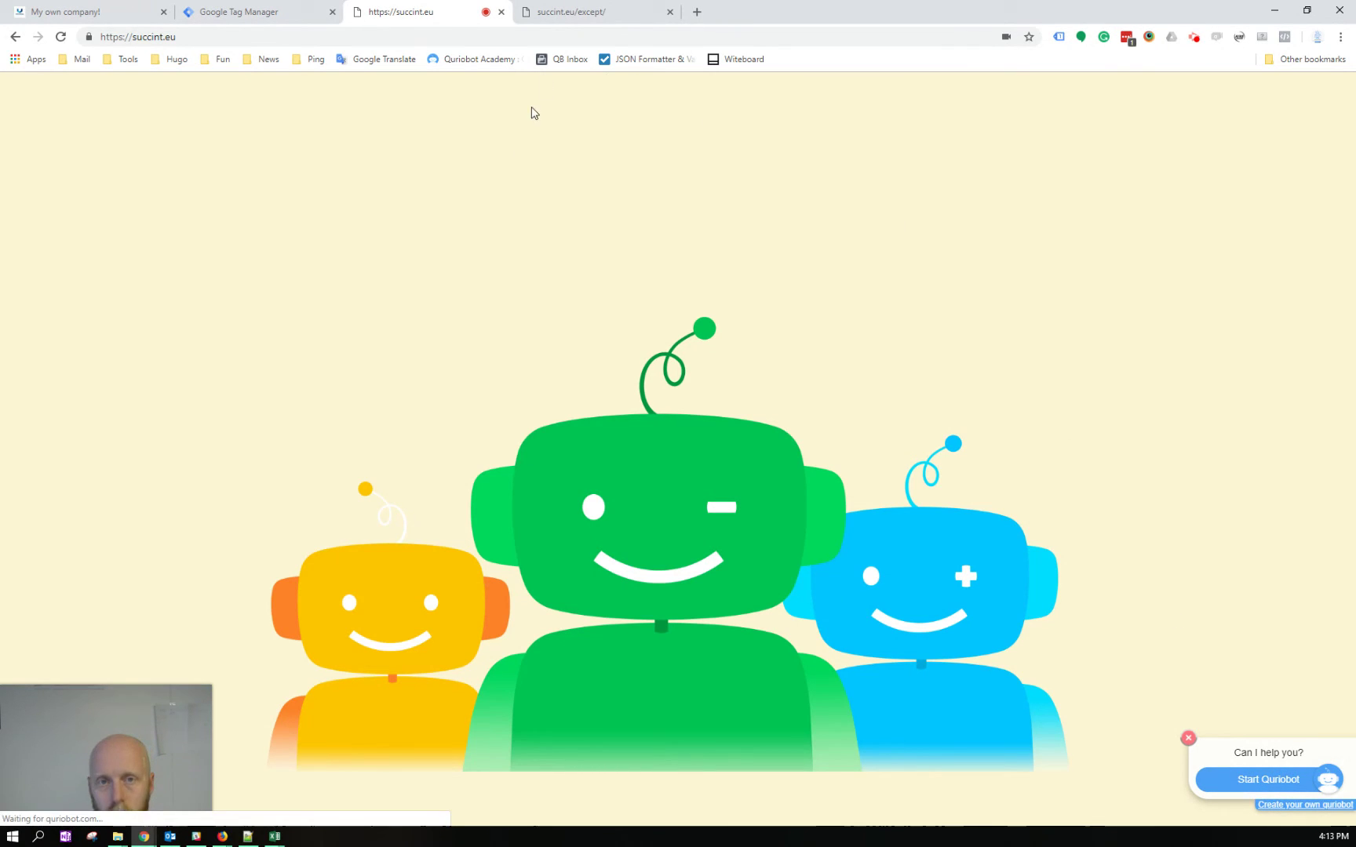
pyautogui.click(566, 12)
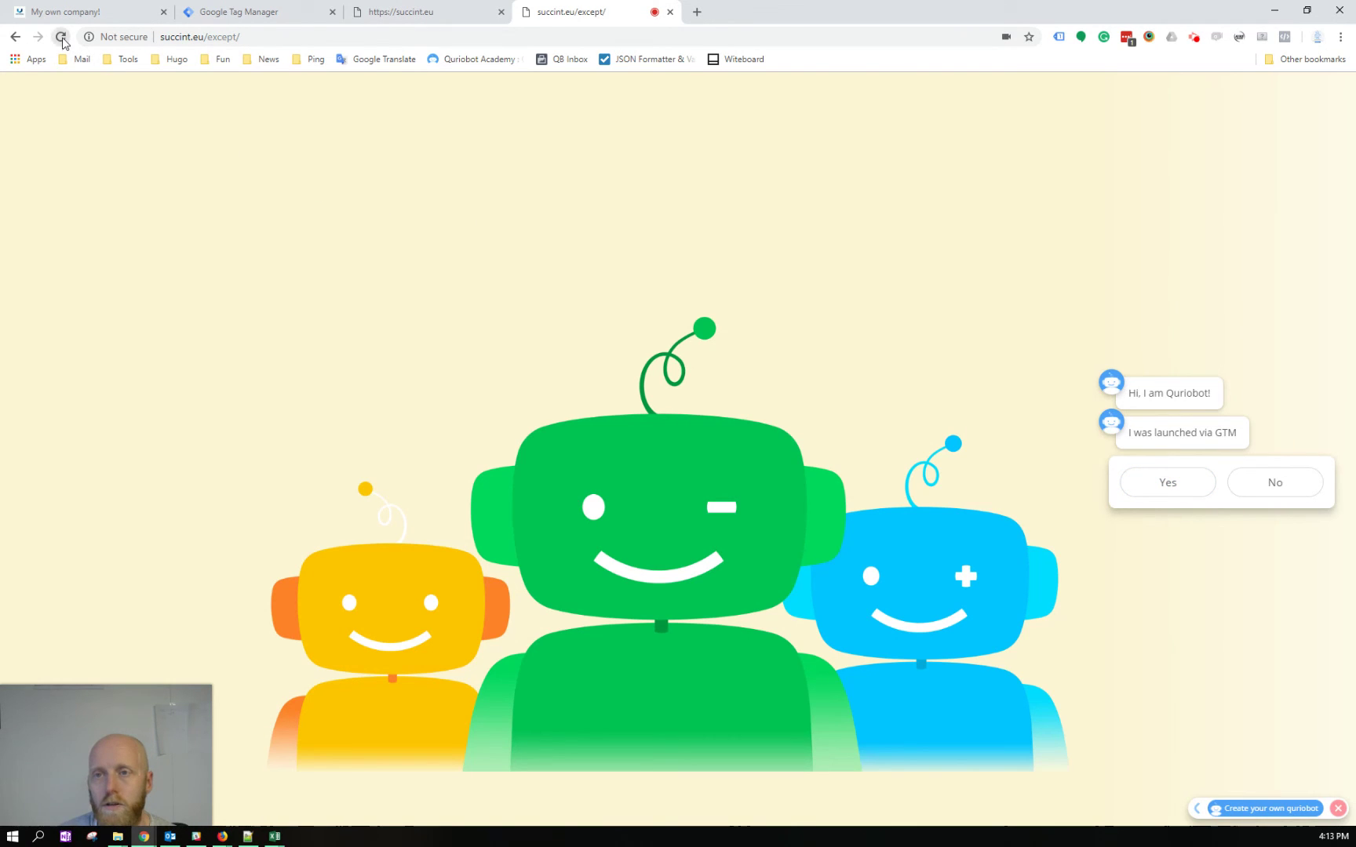
pyautogui.click(62, 37)
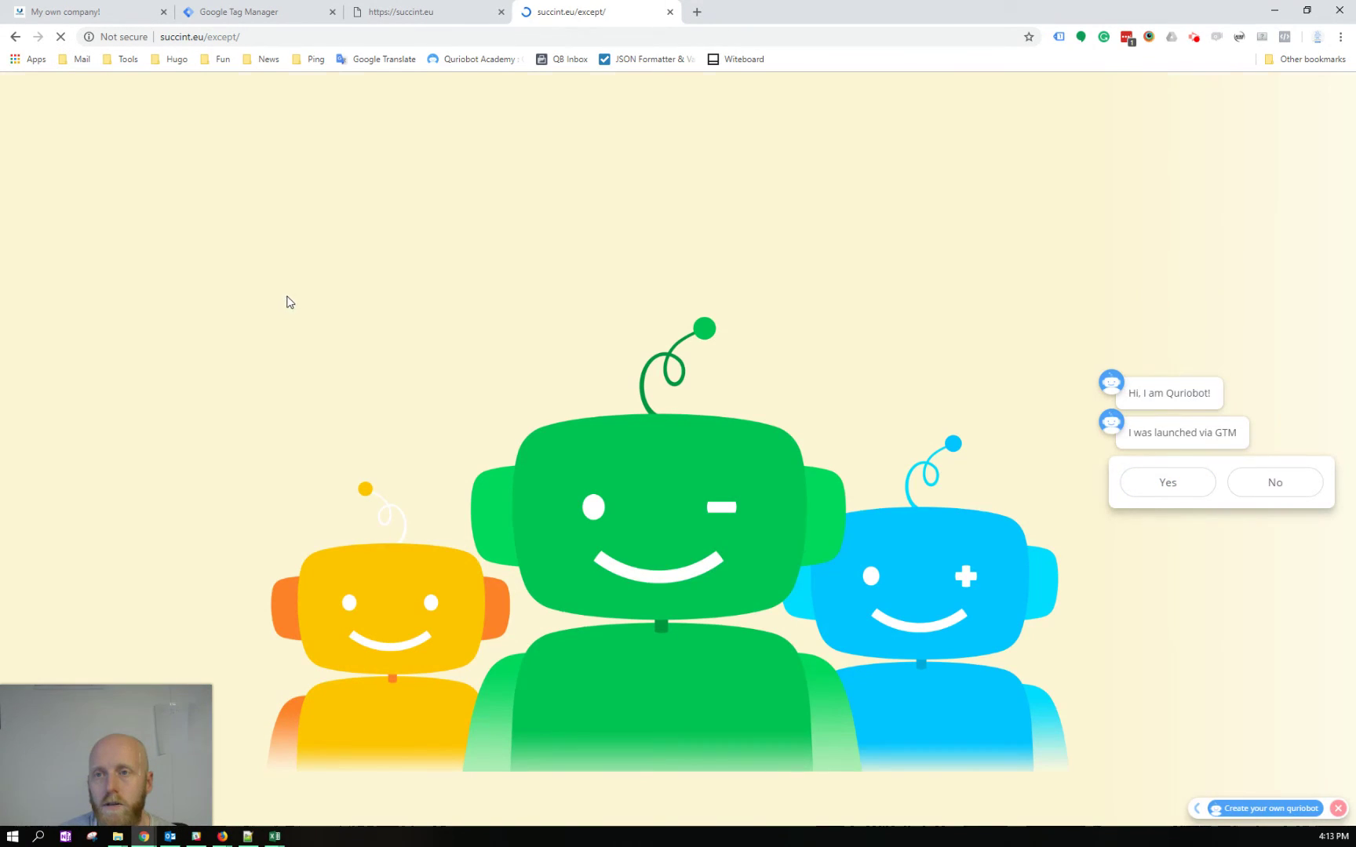